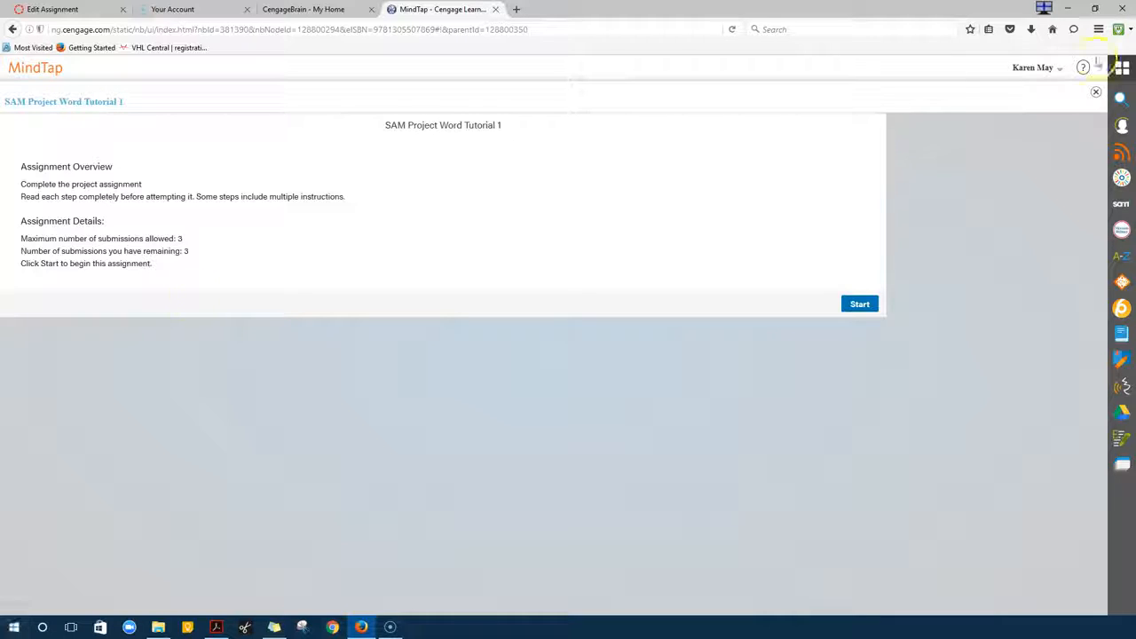
# Start the SAM Project Word Tutorial 1 assignment from its MindTap overview
pyautogui.click(853, 311)
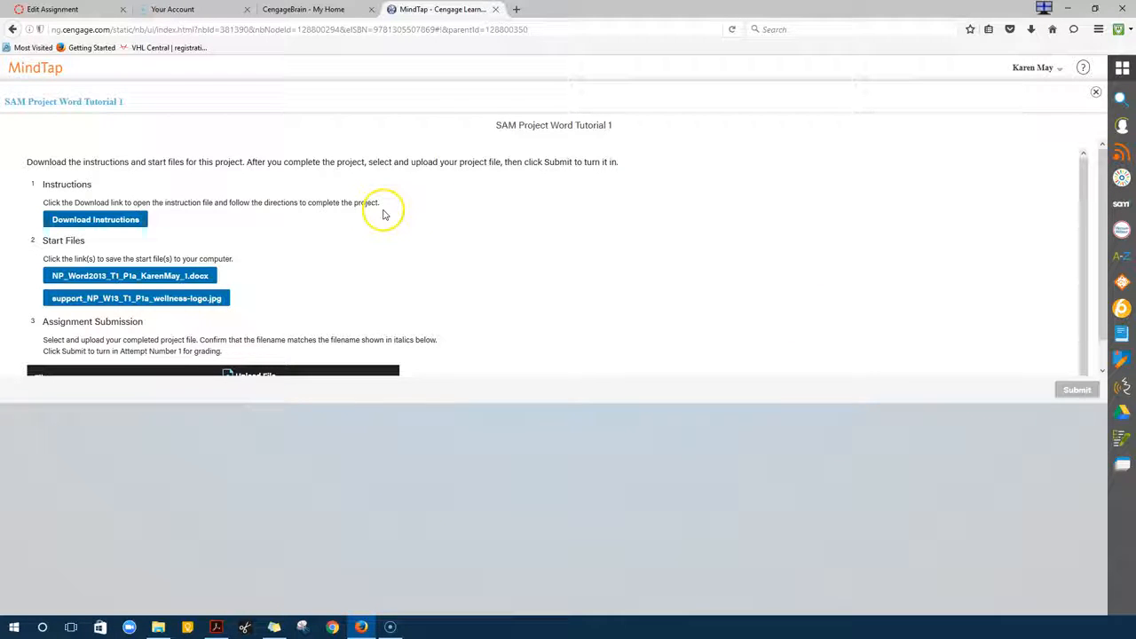
# Download the Wellness Law Clinic project instructions and open them in Microsoft Word
pyautogui.click(80, 222)
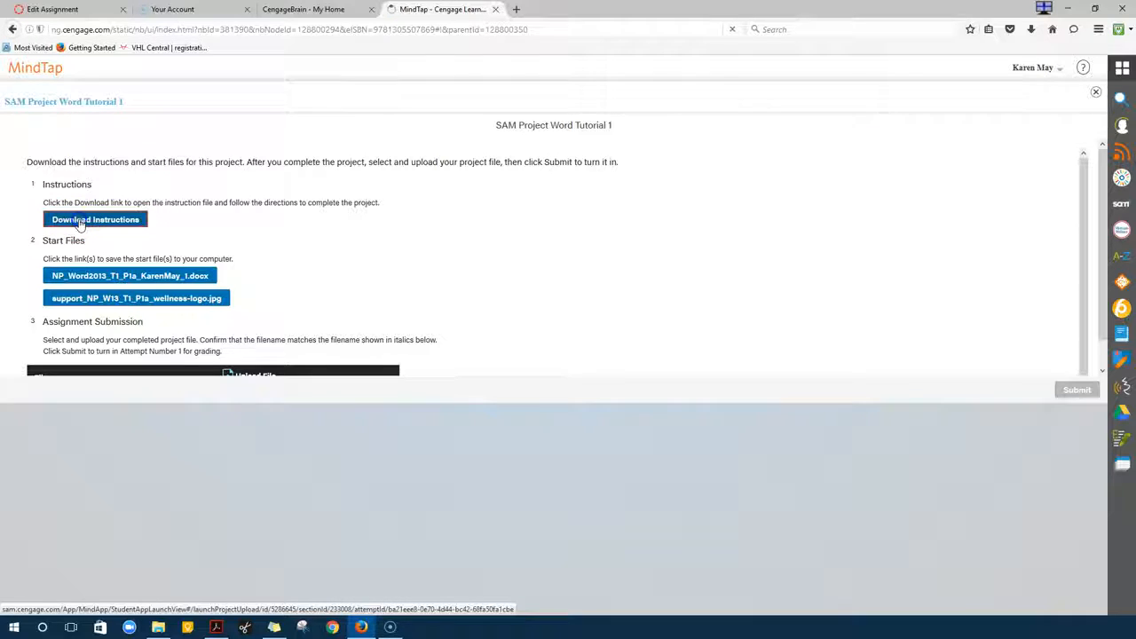
pyautogui.click(231, 248)
pyautogui.click(372, 319)
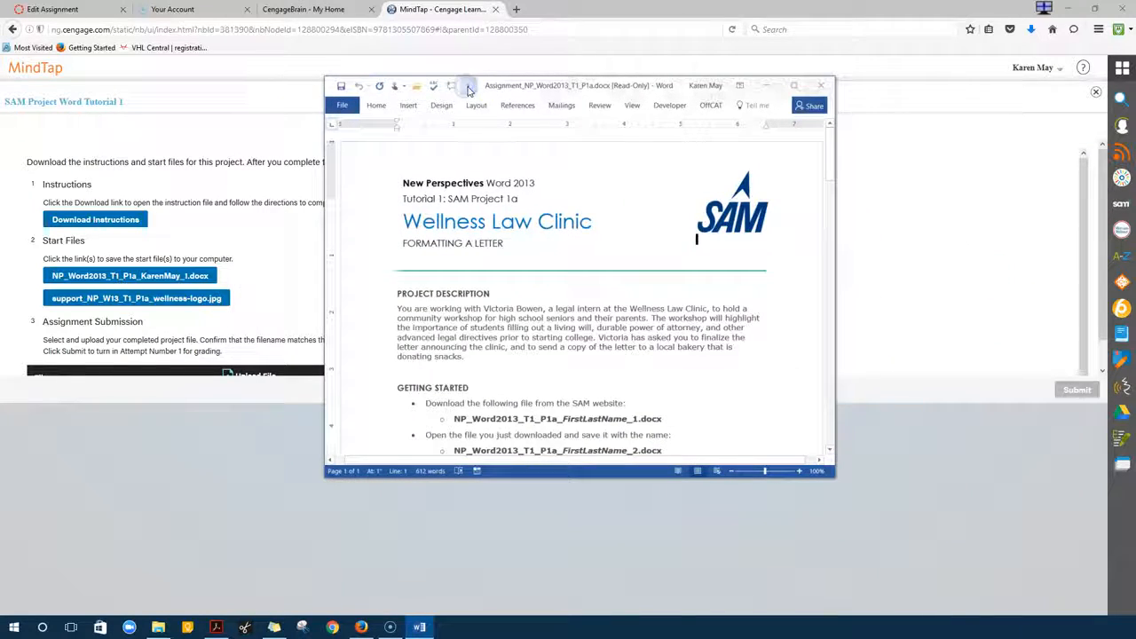
# Read the maximized instructions through the Final Figure, then move the window off-screen
pyautogui.doubleClick(543, 86)
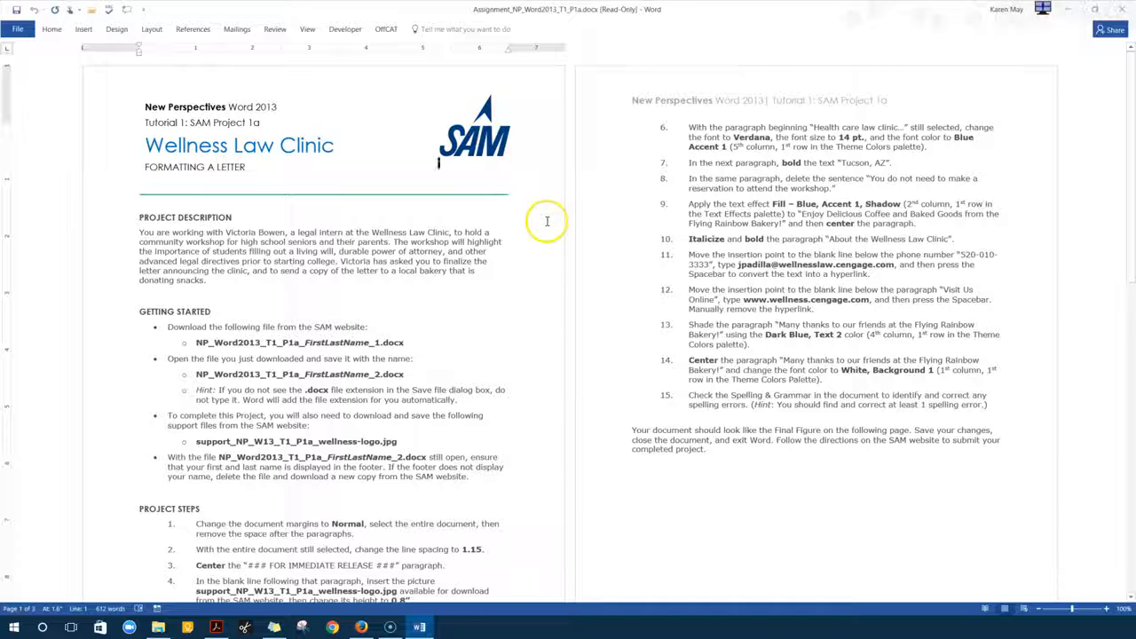
pyautogui.scroll(-1, 535, 243)
pyautogui.scroll(-8, 530, 256)
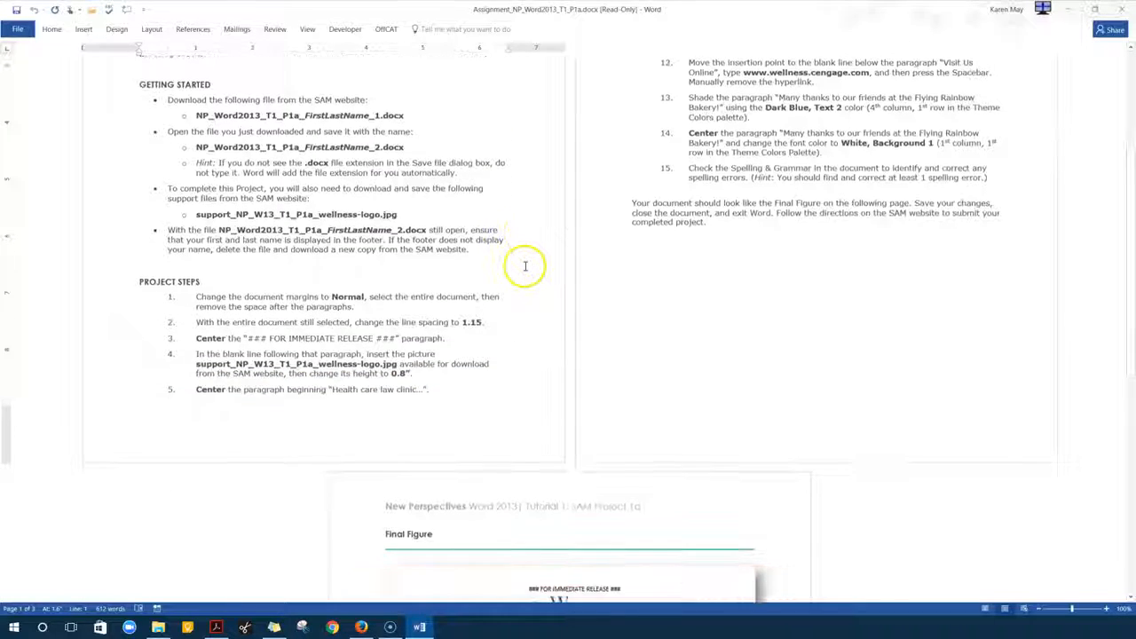
pyautogui.scroll(-6, 536, 308)
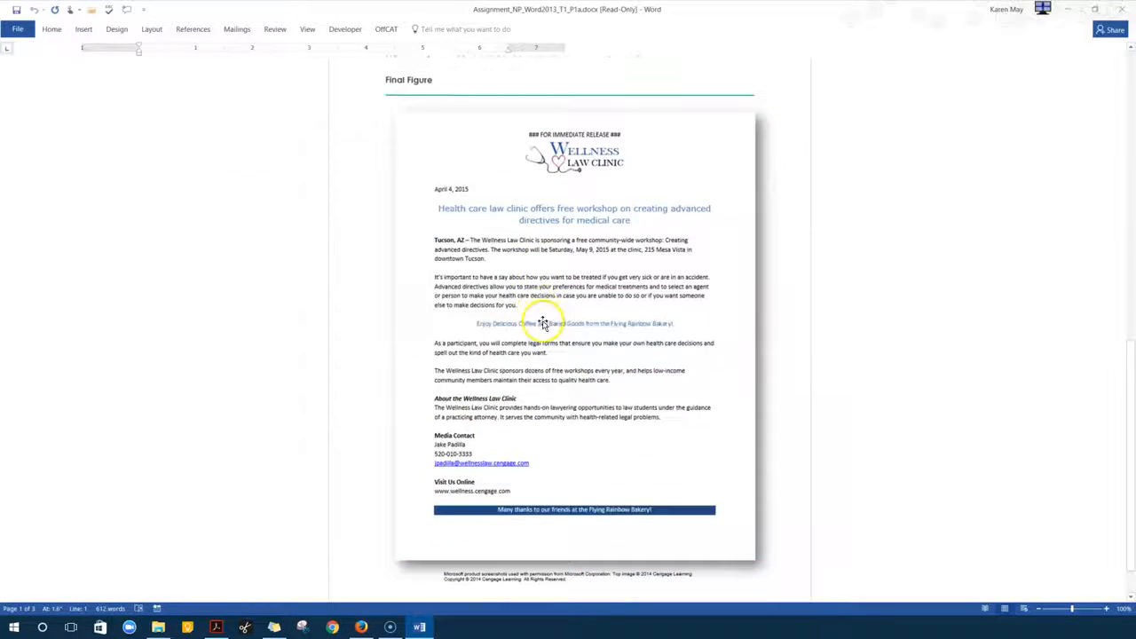
pyautogui.scroll(10, 544, 327)
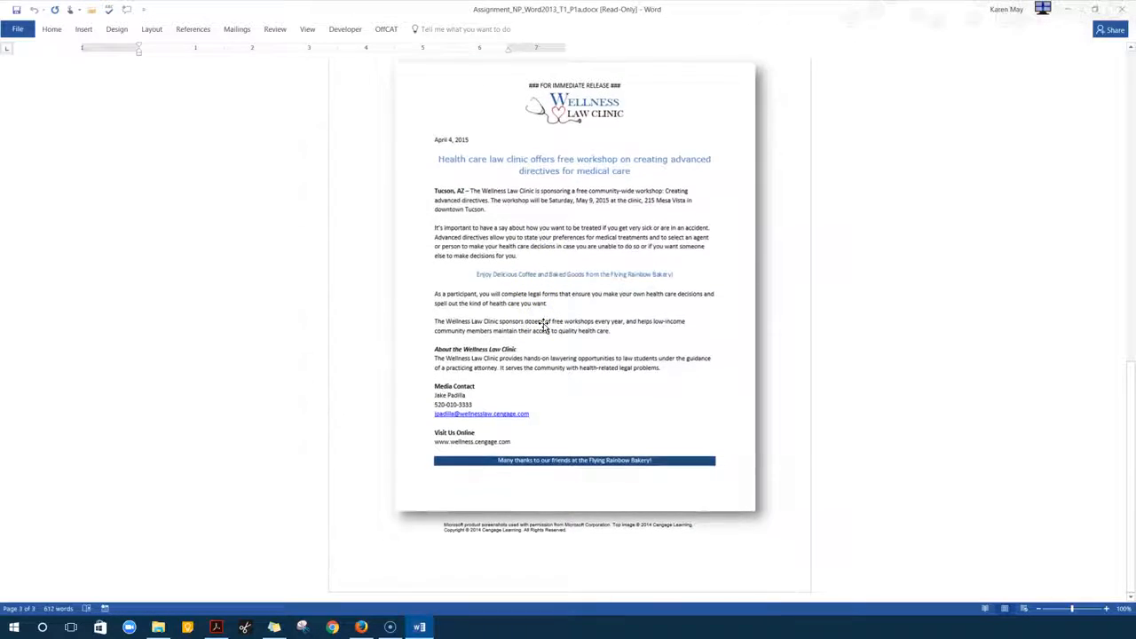
pyautogui.scroll(5, 541, 323)
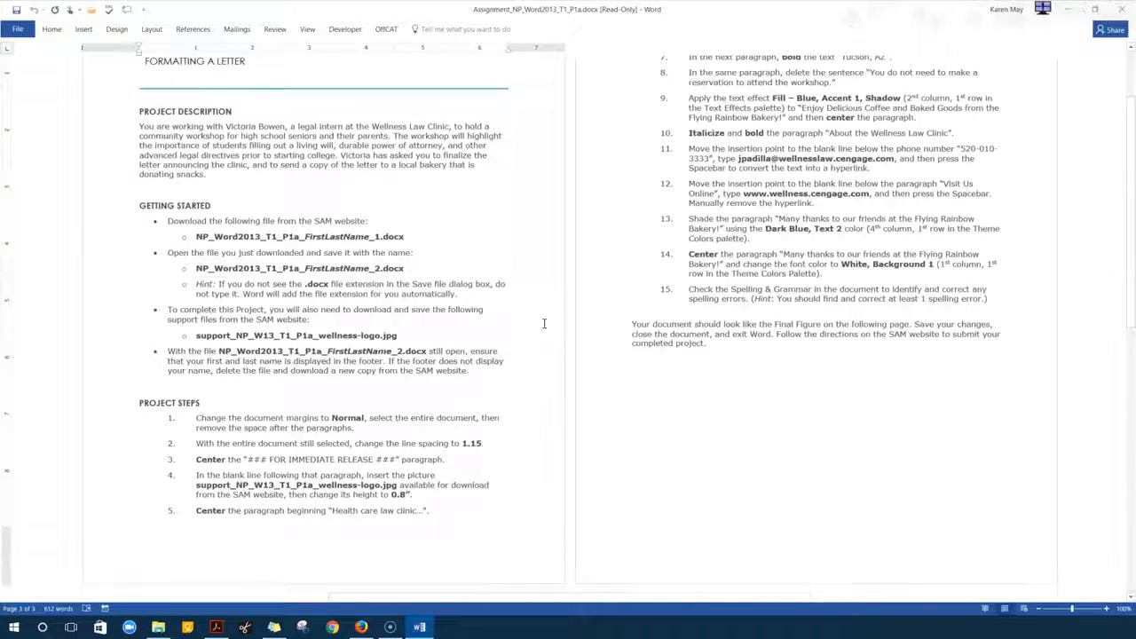
pyautogui.click(418, 254)
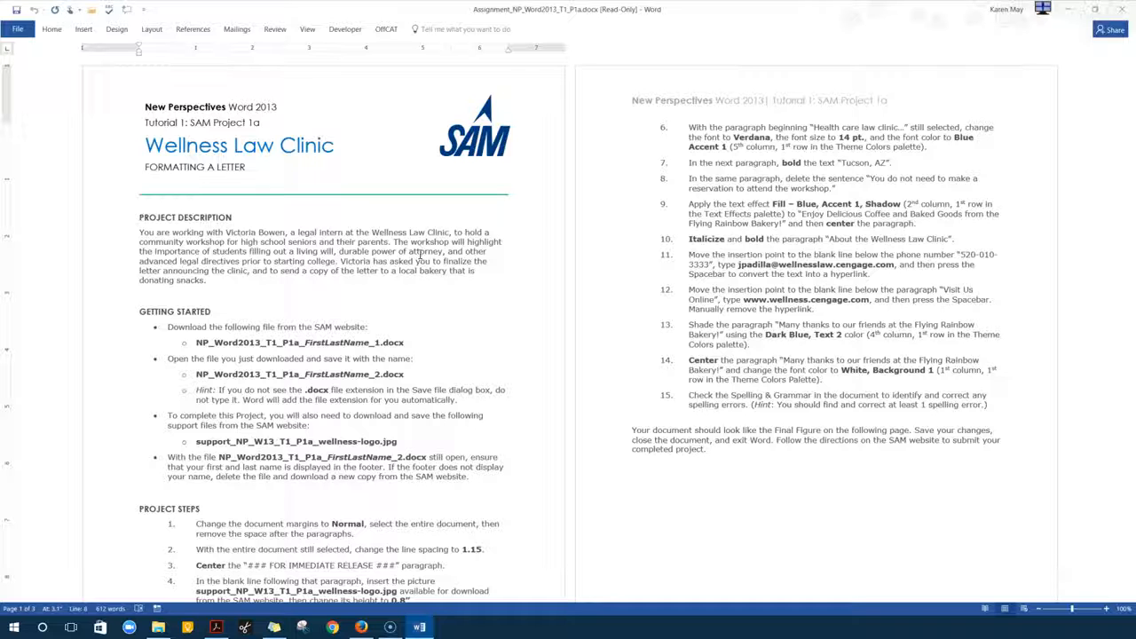
pyautogui.moveTo(429, 9); pyautogui.dragTo(1135, 17)
pyautogui.moveTo(1127, 89); pyautogui.dragTo(1135, 89)
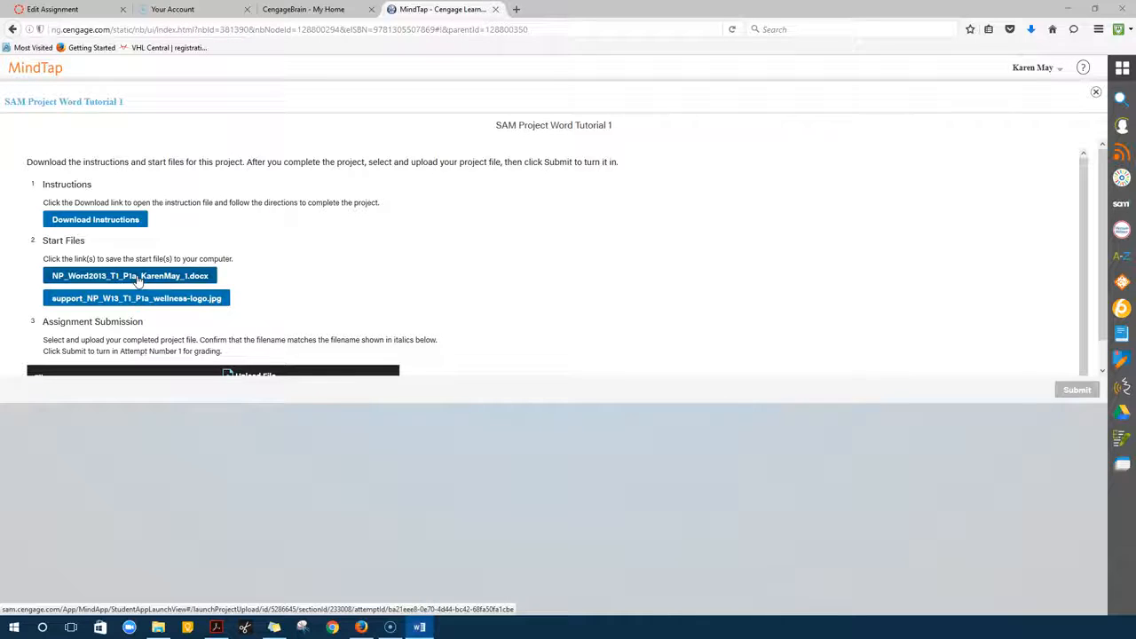
# Save the Word start document and the support_NP_W13_T1_P1a_wellness-logo.jpg image to the computer
pyautogui.click(138, 280)
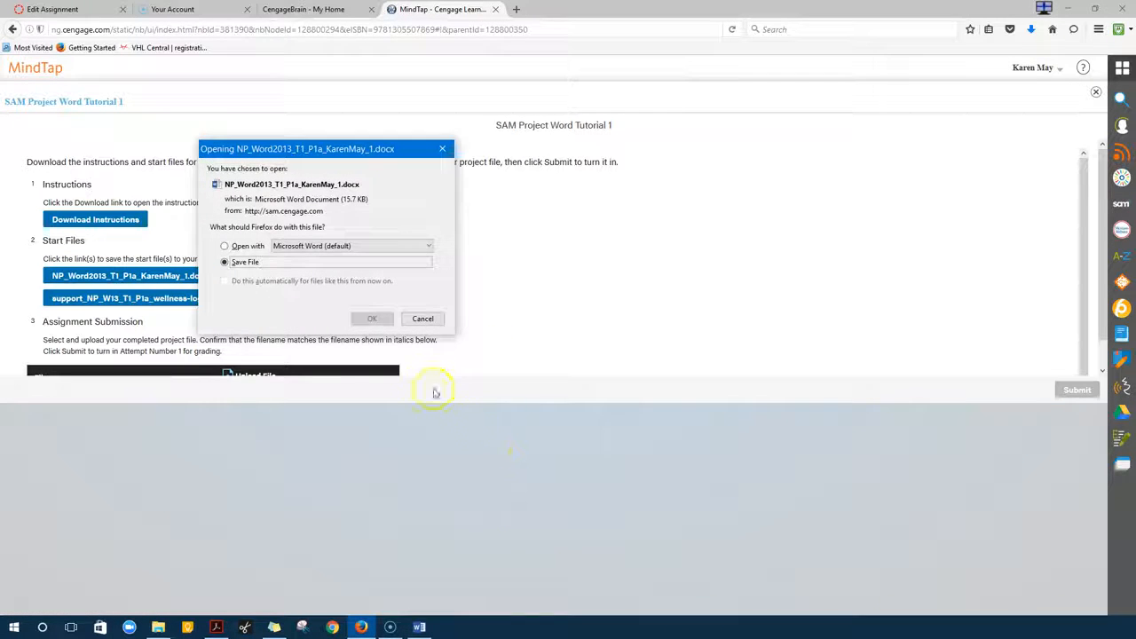
pyautogui.click(371, 320)
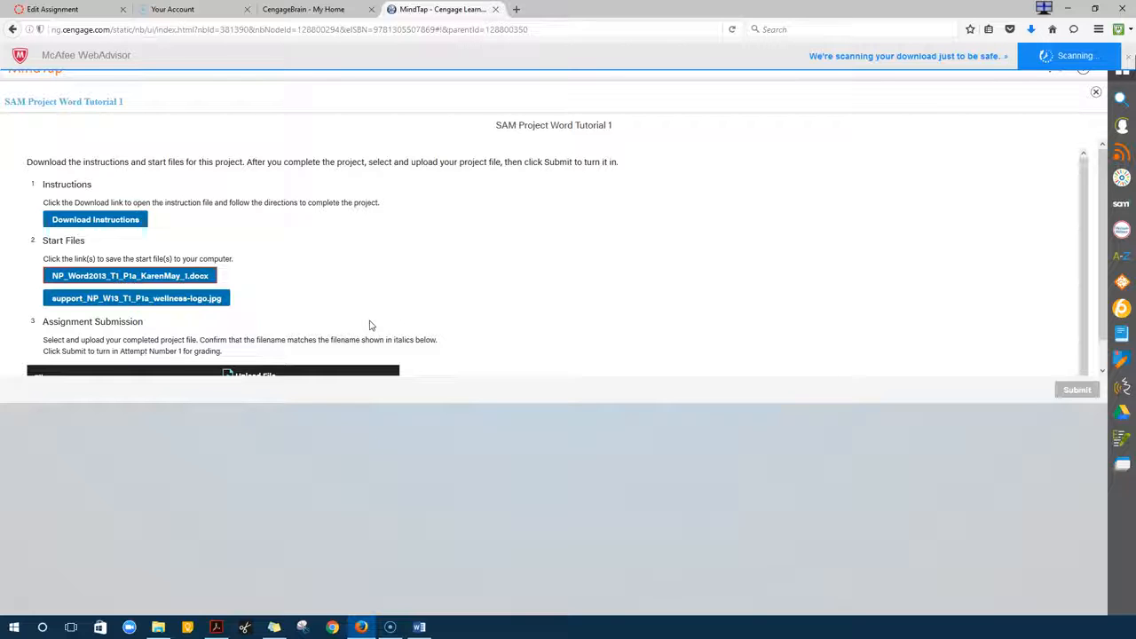
pyautogui.click(161, 301)
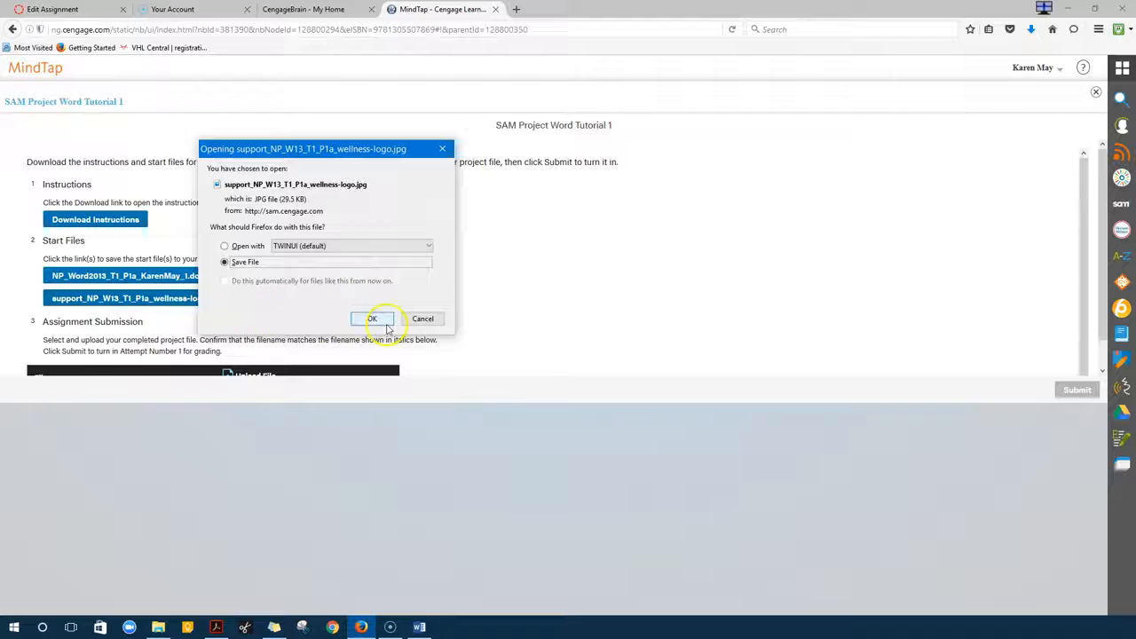
pyautogui.click(377, 322)
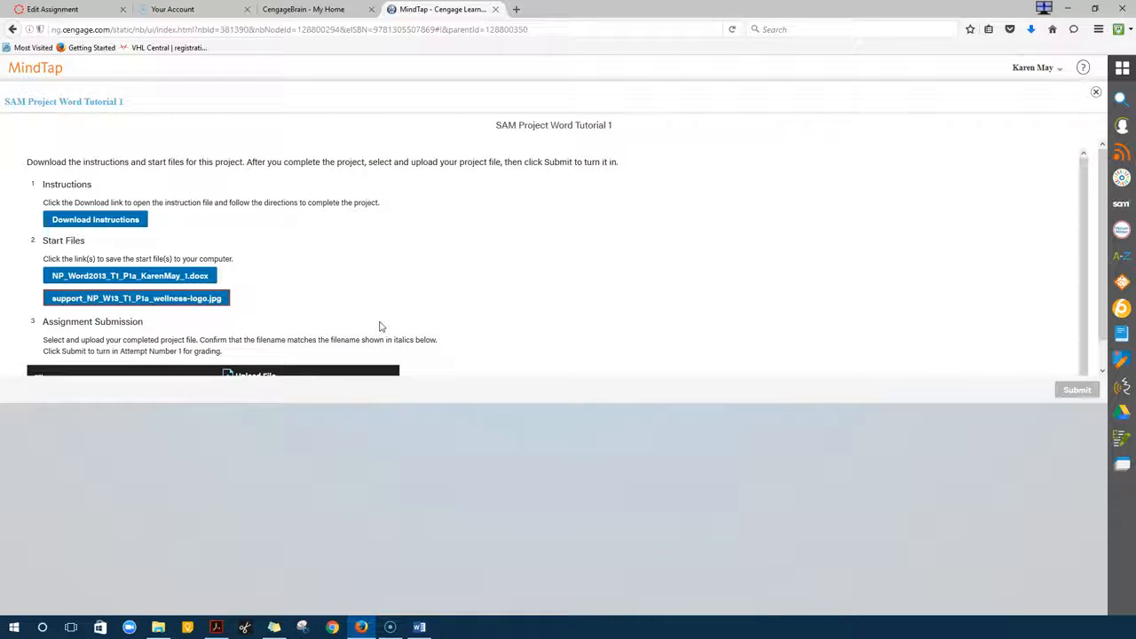
pyautogui.click(1070, 9)
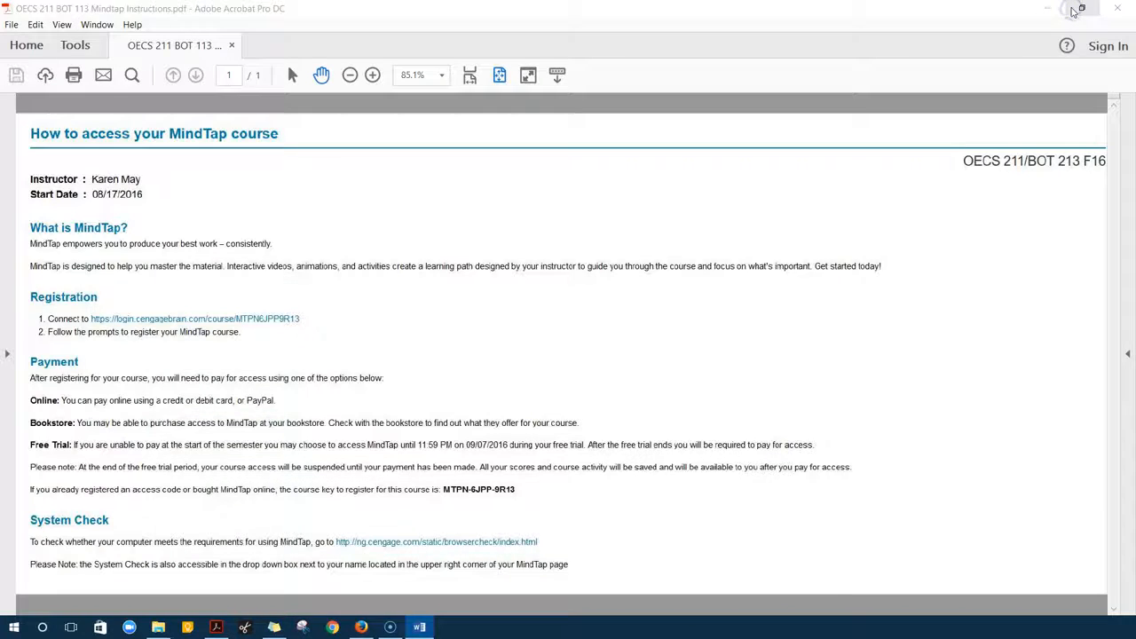
# Clear Acrobat out of the way and open the downloaded Word start document
pyautogui.click(1072, 11)
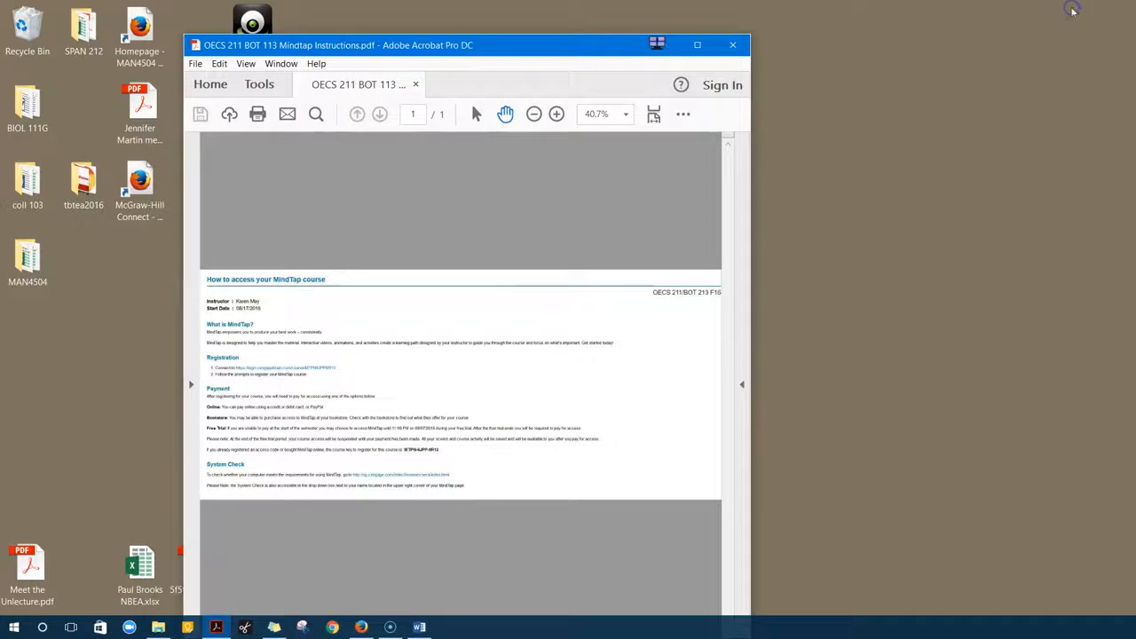
pyautogui.click(666, 44)
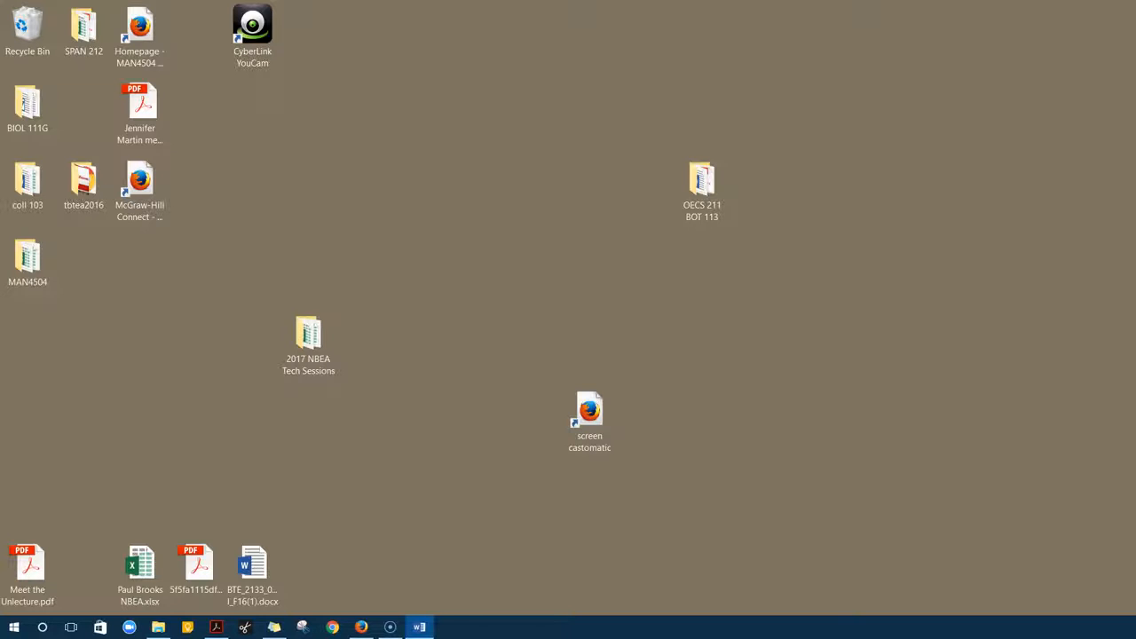
pyautogui.moveTo(1135, 524)
pyautogui.mouseDown()
pyautogui.moveTo(1101, 512)
pyautogui.moveTo(1135, 524)
pyautogui.mouseUp()
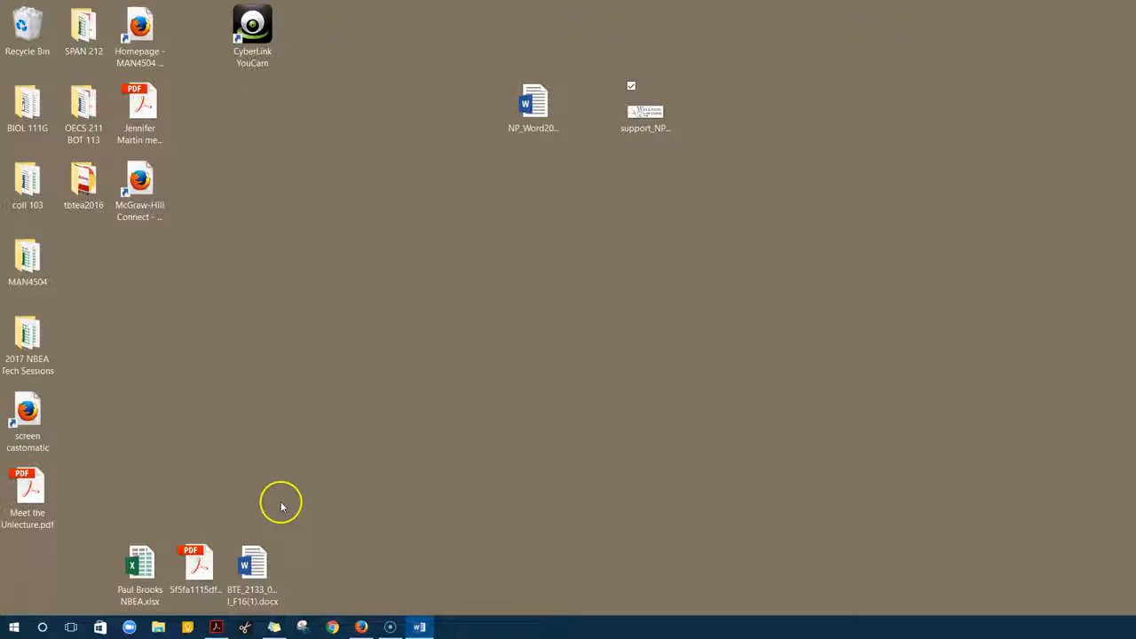
pyautogui.doubleClick(542, 111)
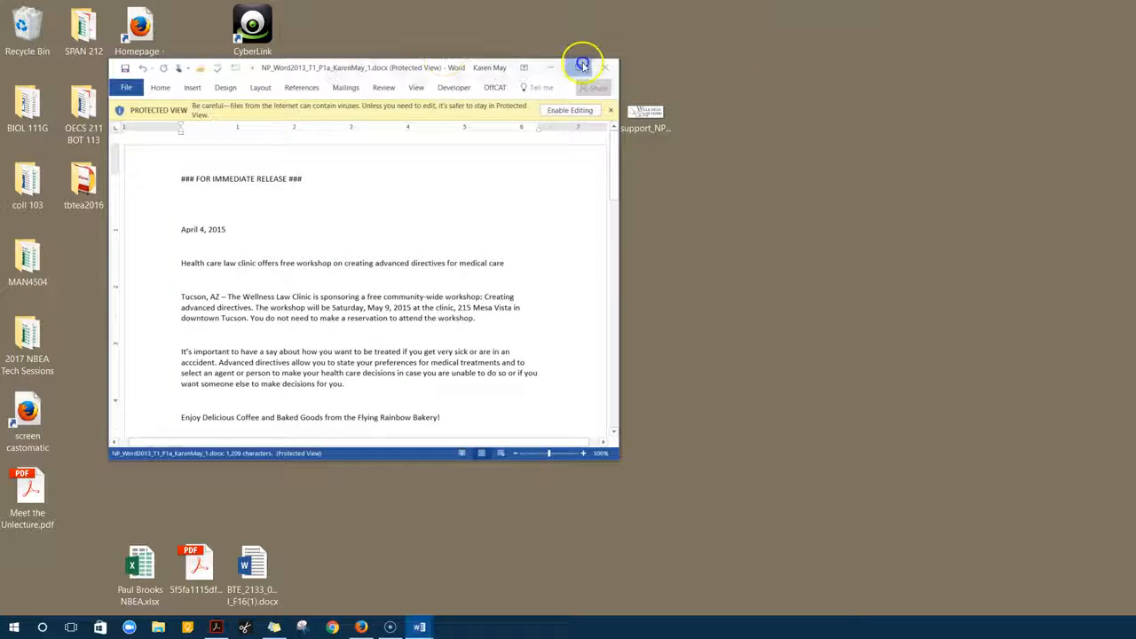
# Maximize Word, enable editing on the press release, and switch to Page Width view
pyautogui.click(583, 66)
pyautogui.click(475, 51)
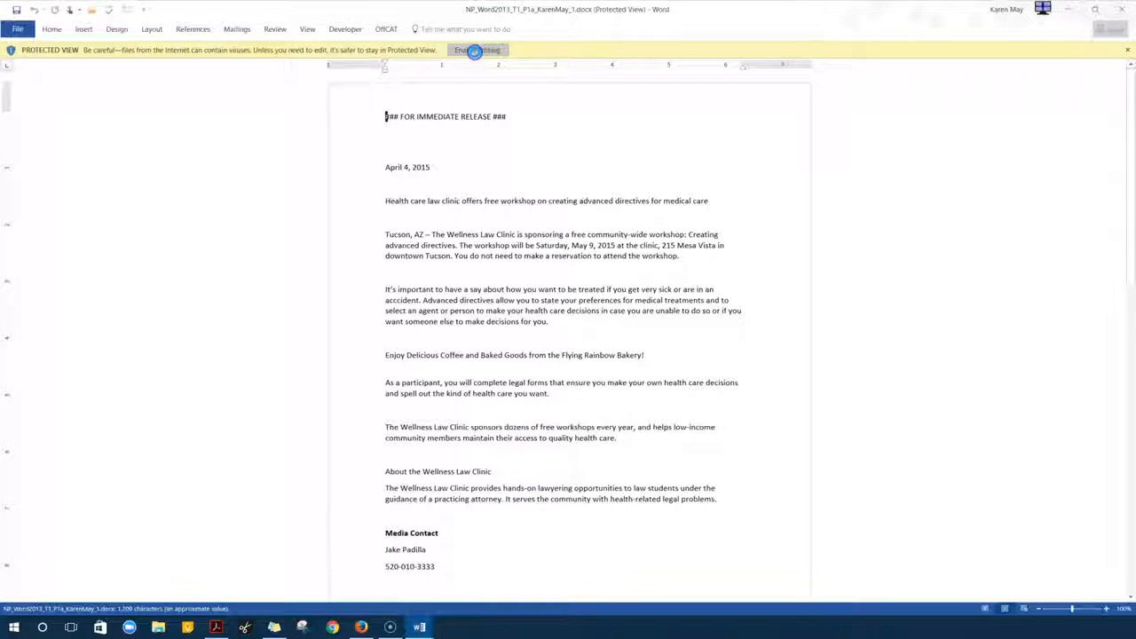
pyautogui.click(310, 30)
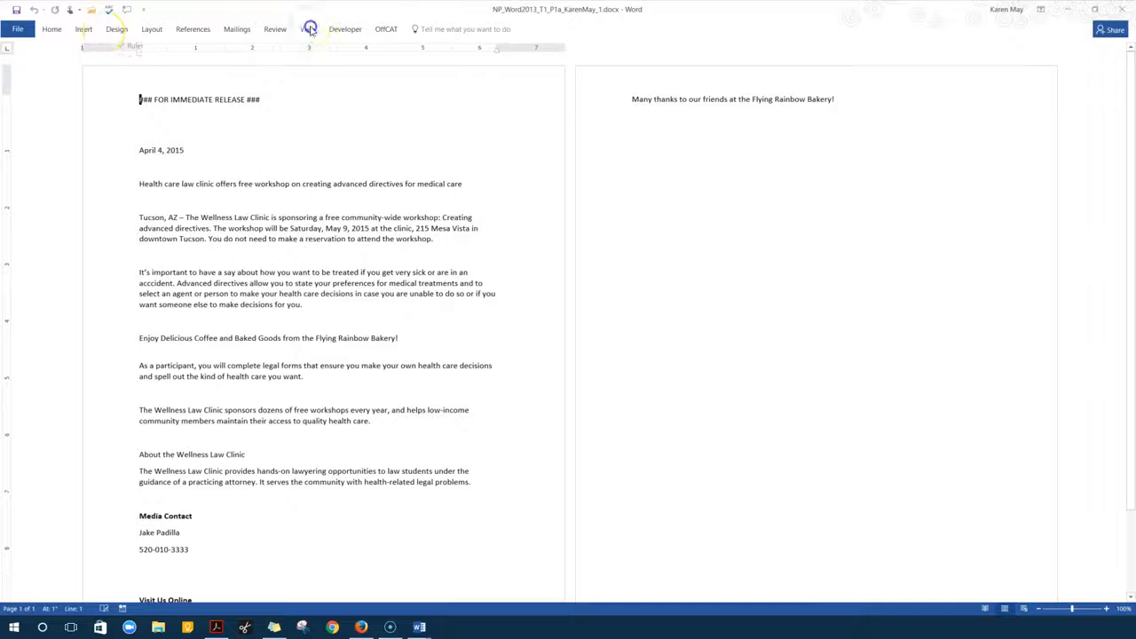
pyautogui.click(266, 71)
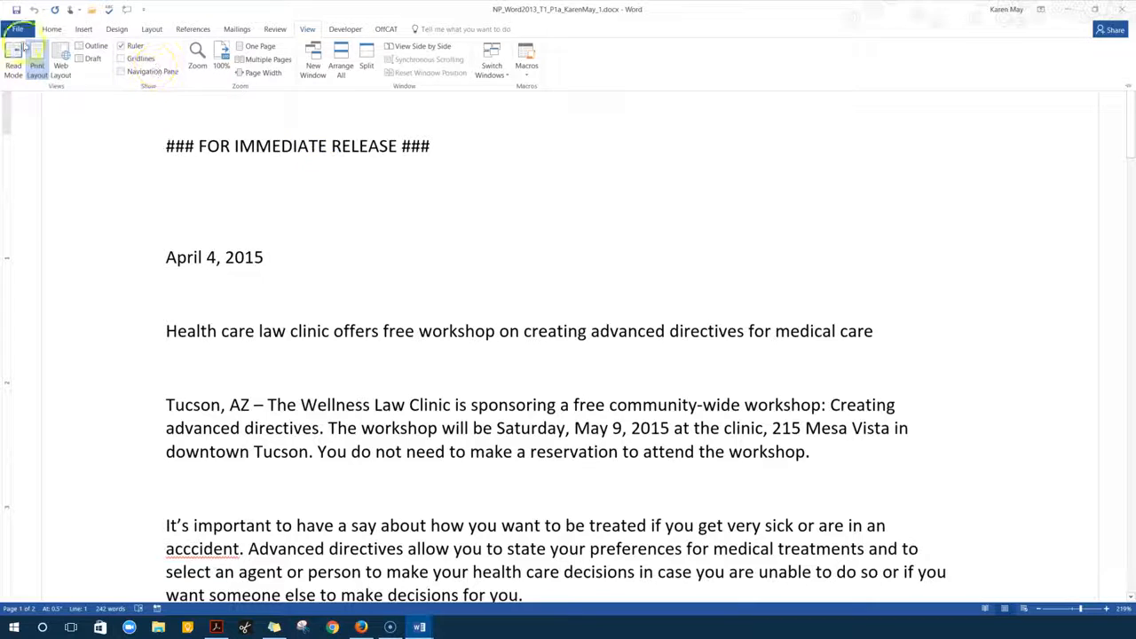
pyautogui.click(17, 29)
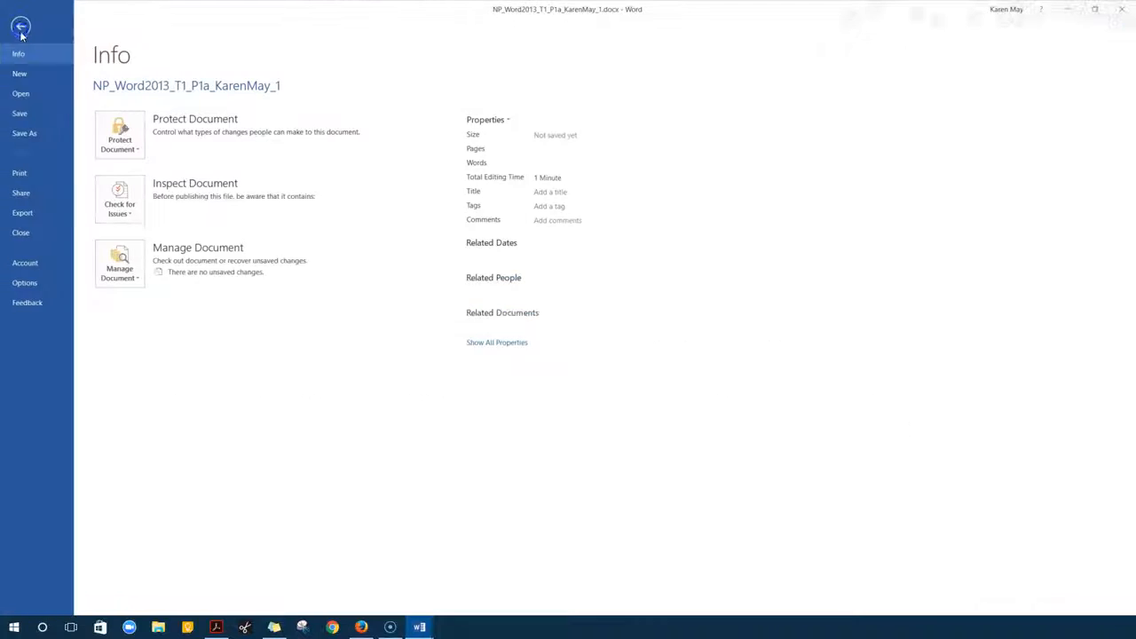
# Save a copy of the press release with its file name ending changed from _1 to _2
pyautogui.click(18, 132)
pyautogui.click(145, 197)
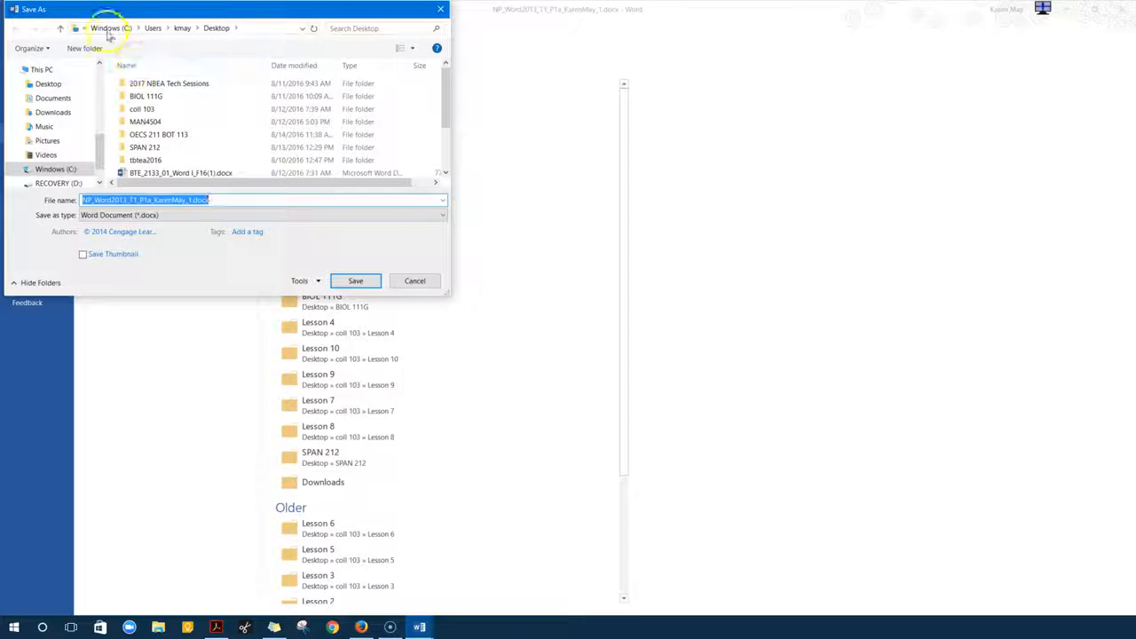
pyautogui.click(180, 197)
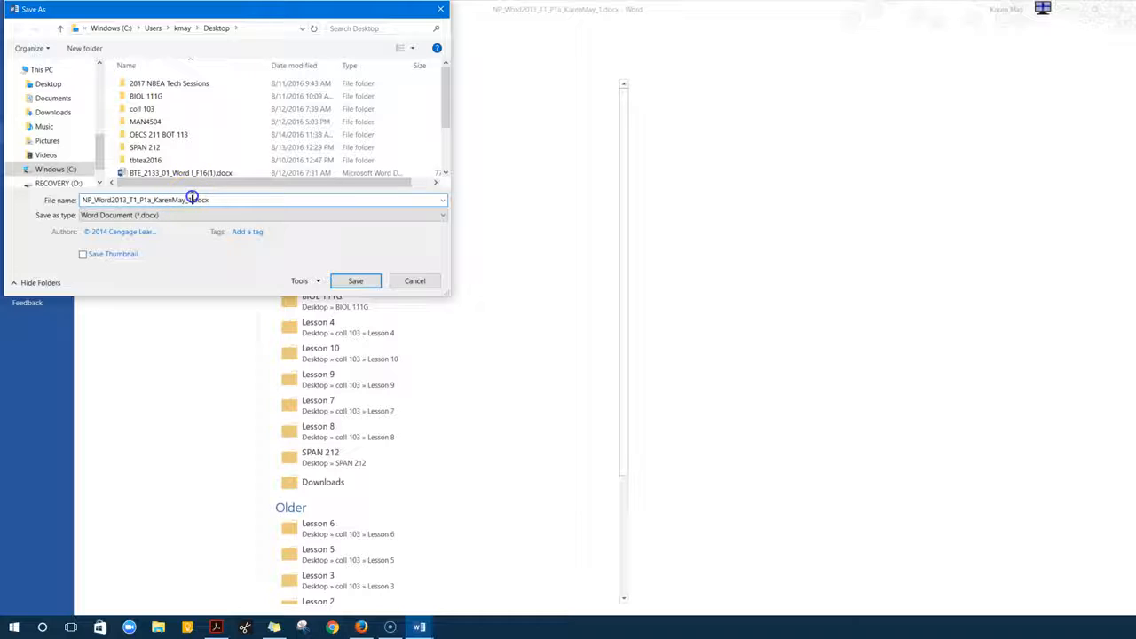
pyautogui.write('_1')
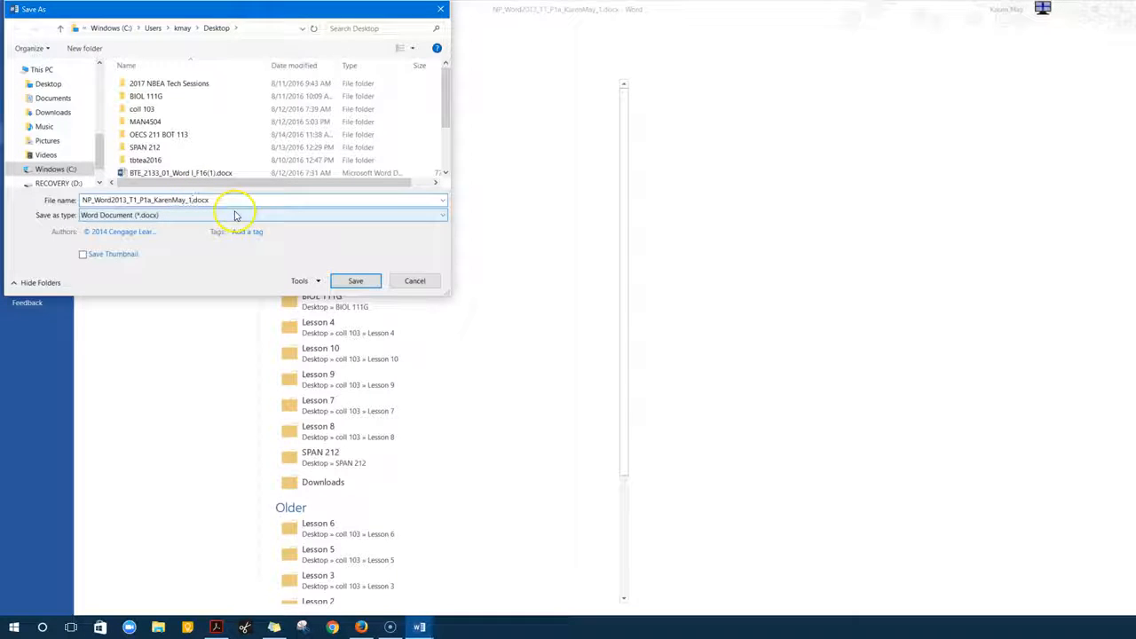
pyautogui.press('BackSpace')
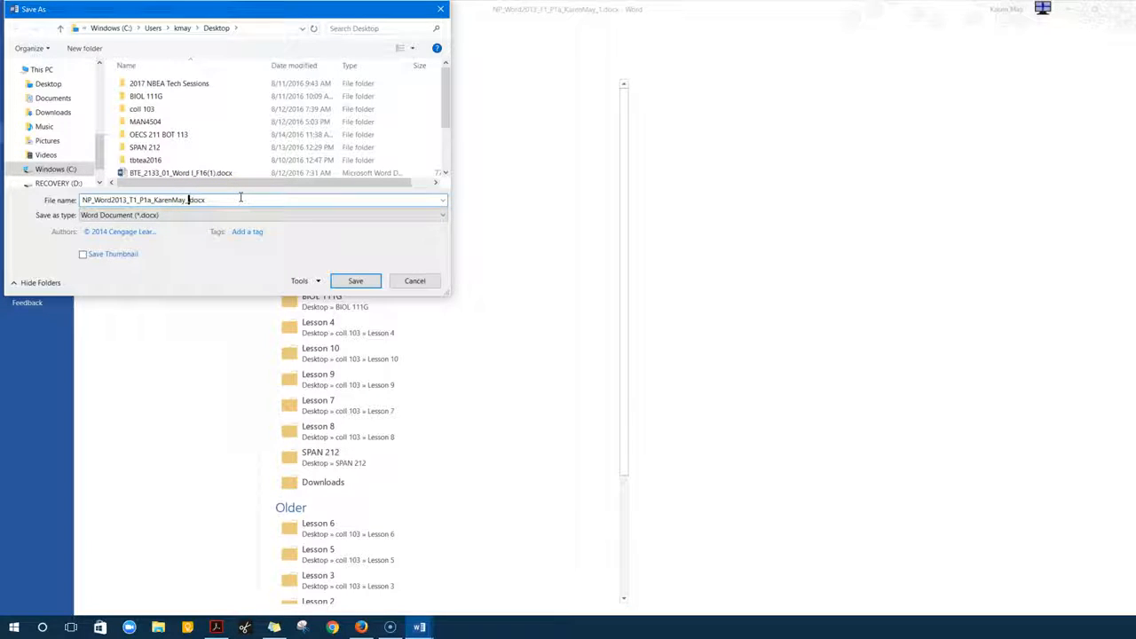
pyautogui.write('2')
pyautogui.click(357, 281)
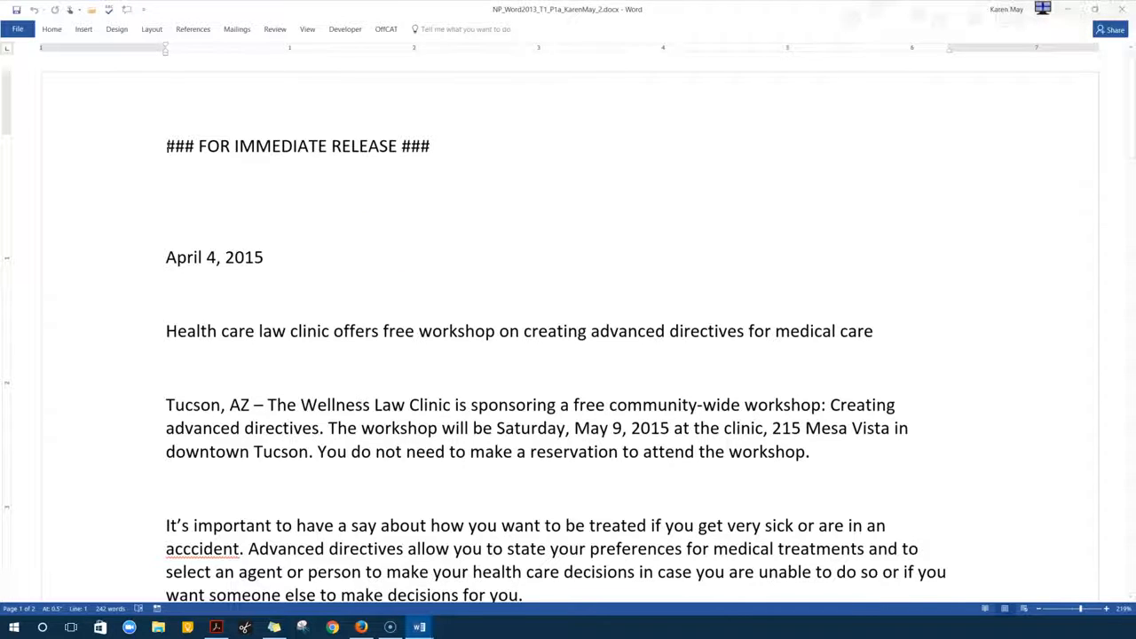
# Apply Normal 1-inch margins on all sides and select the whole document
pyautogui.click(57, 29)
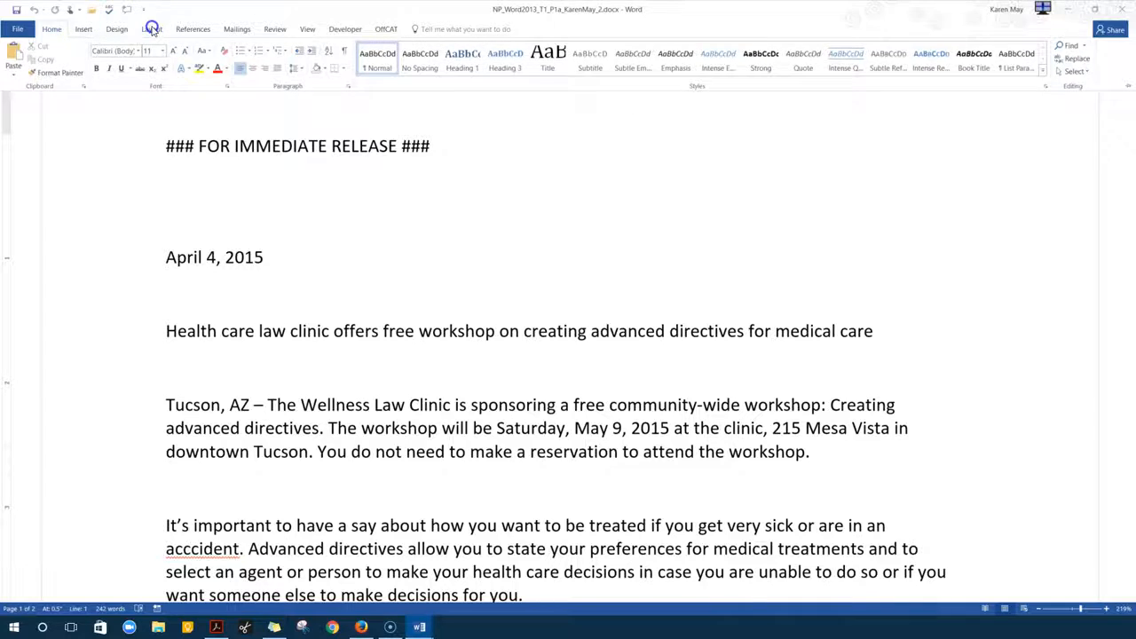
pyautogui.click(151, 28)
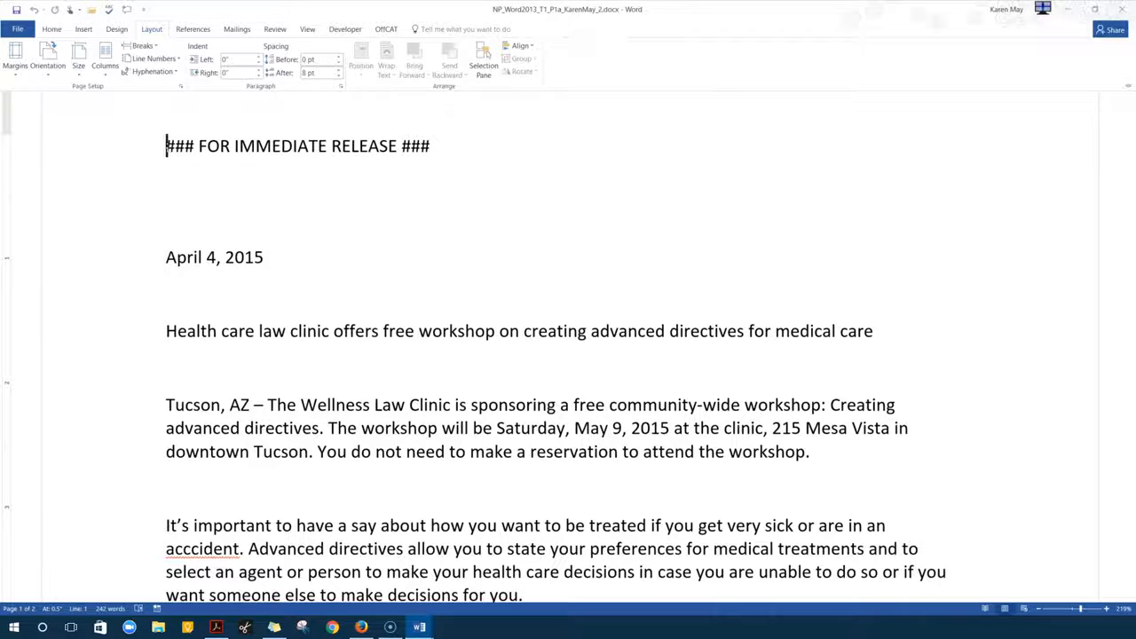
pyautogui.click(13, 75)
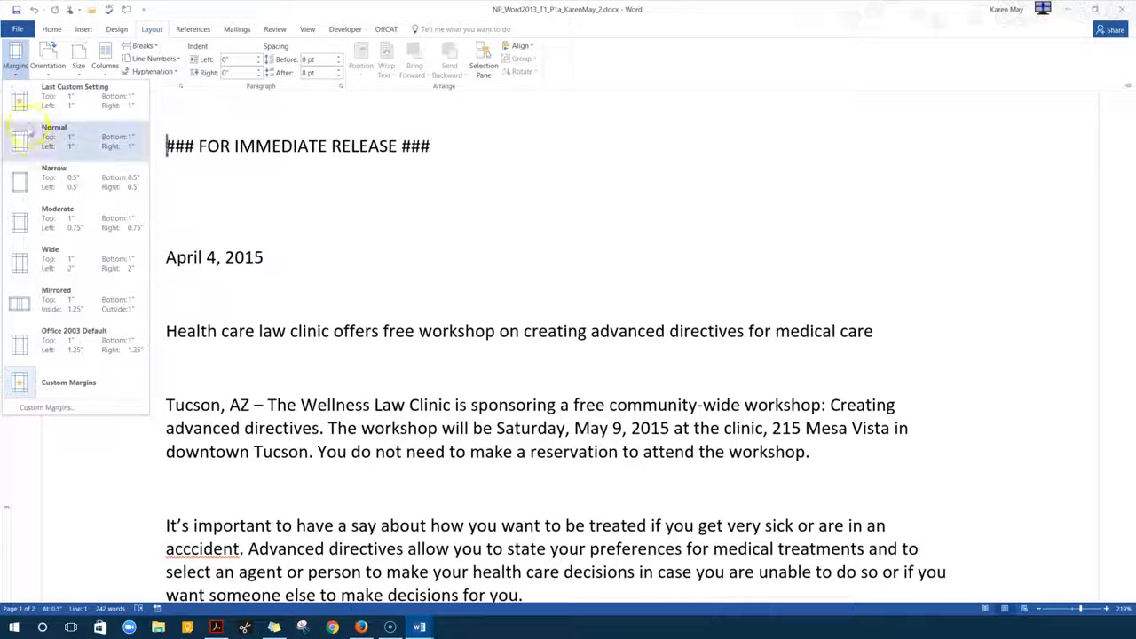
pyautogui.click(36, 140)
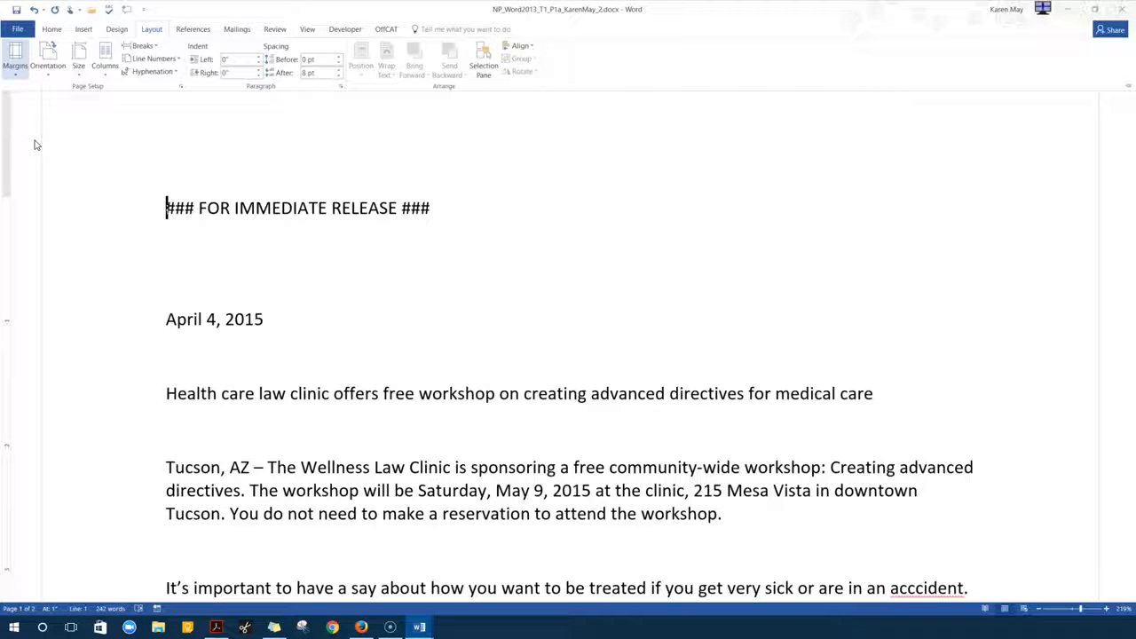
pyautogui.click(210, 204)
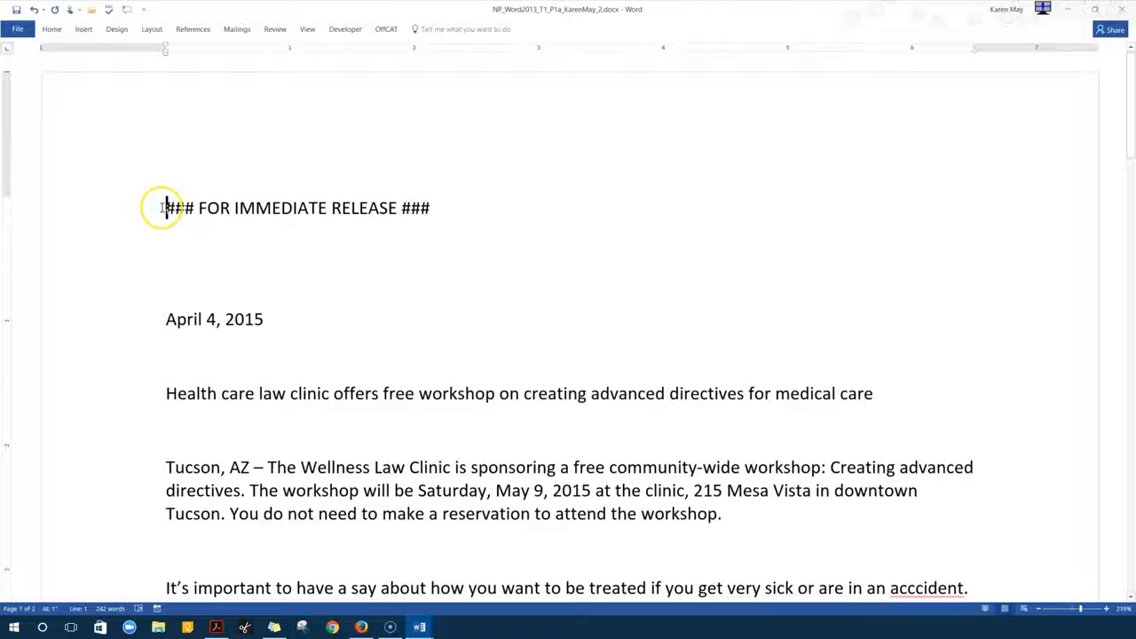
pyautogui.hotkey('ctrl', 'a')
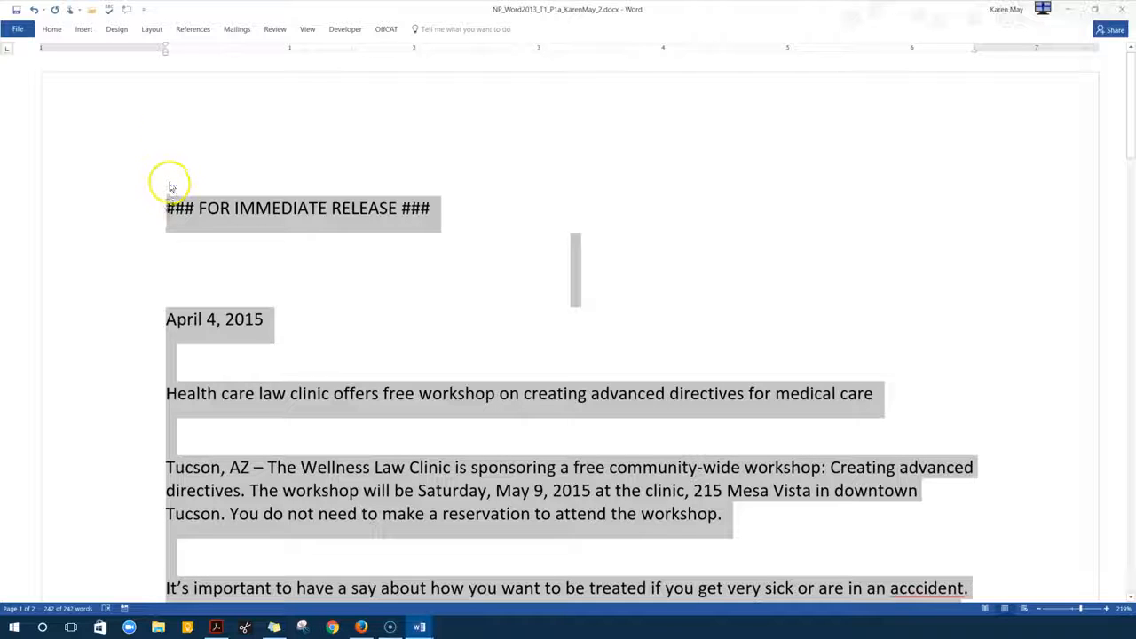
# Give every paragraph 0 pt spacing before and after with 1.15 multiple line spacing
pyautogui.rightClick(284, 25)
pyautogui.click(306, 73)
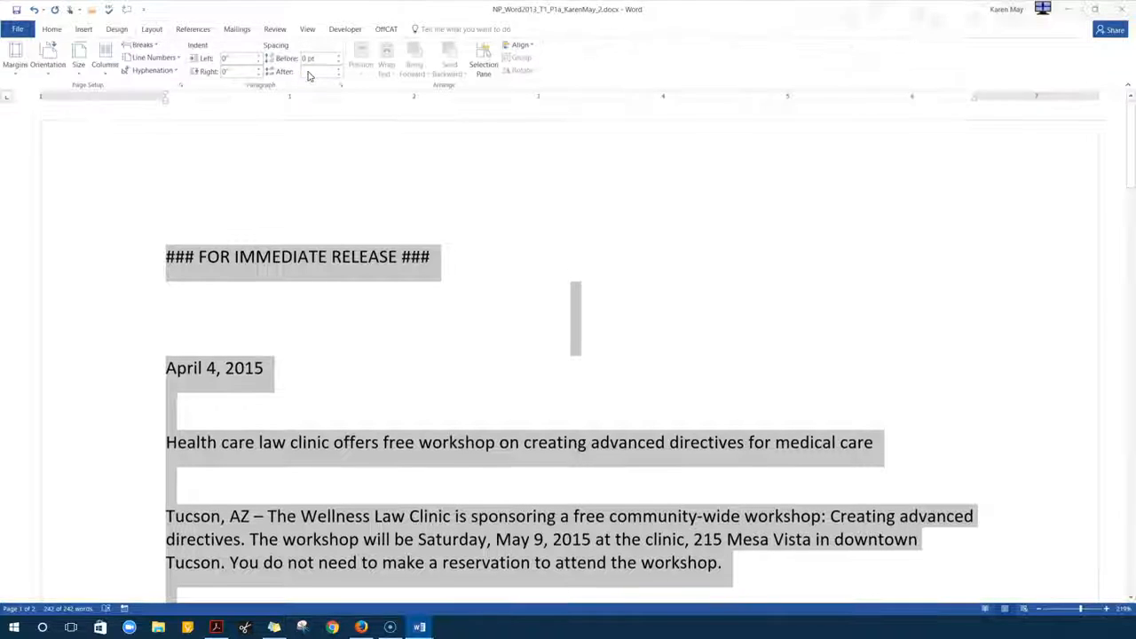
pyautogui.click(341, 87)
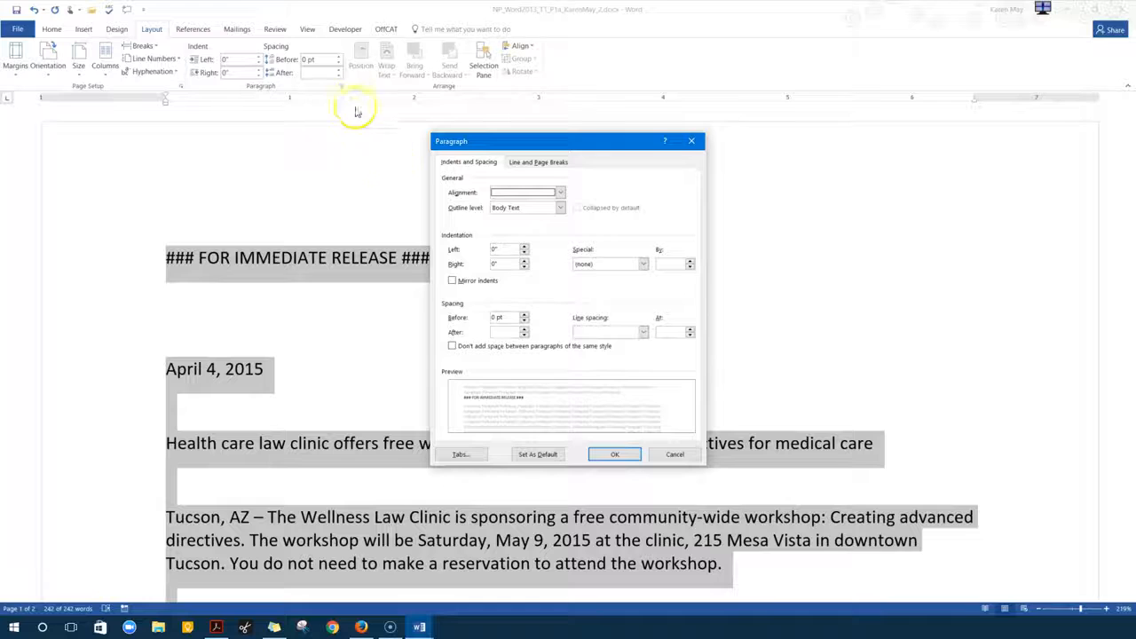
pyautogui.click(523, 334)
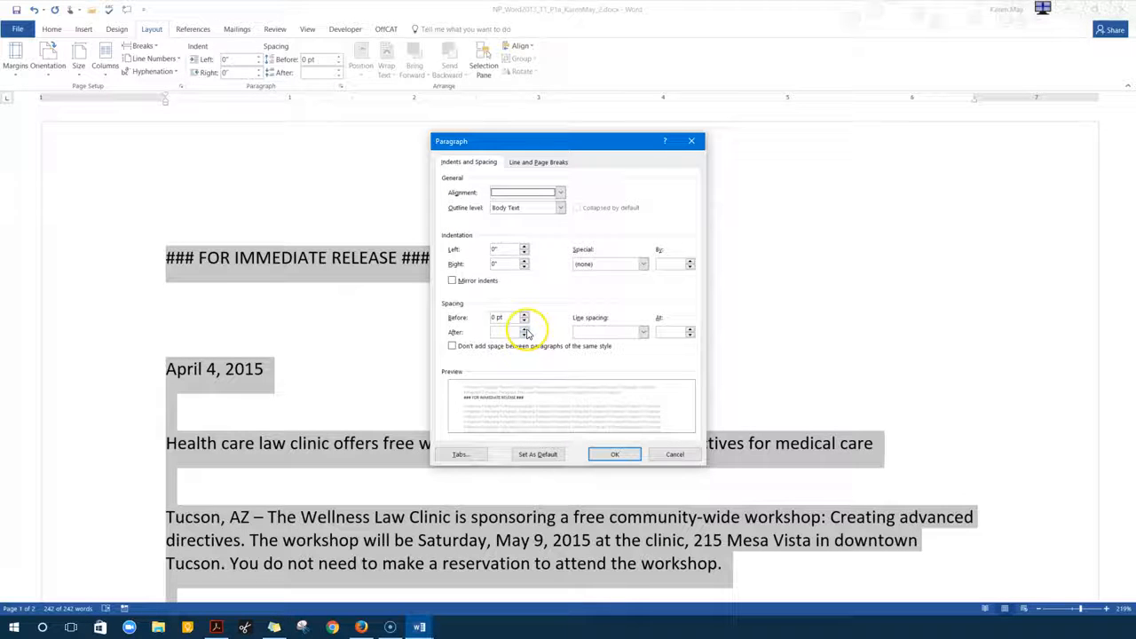
pyautogui.click(505, 332)
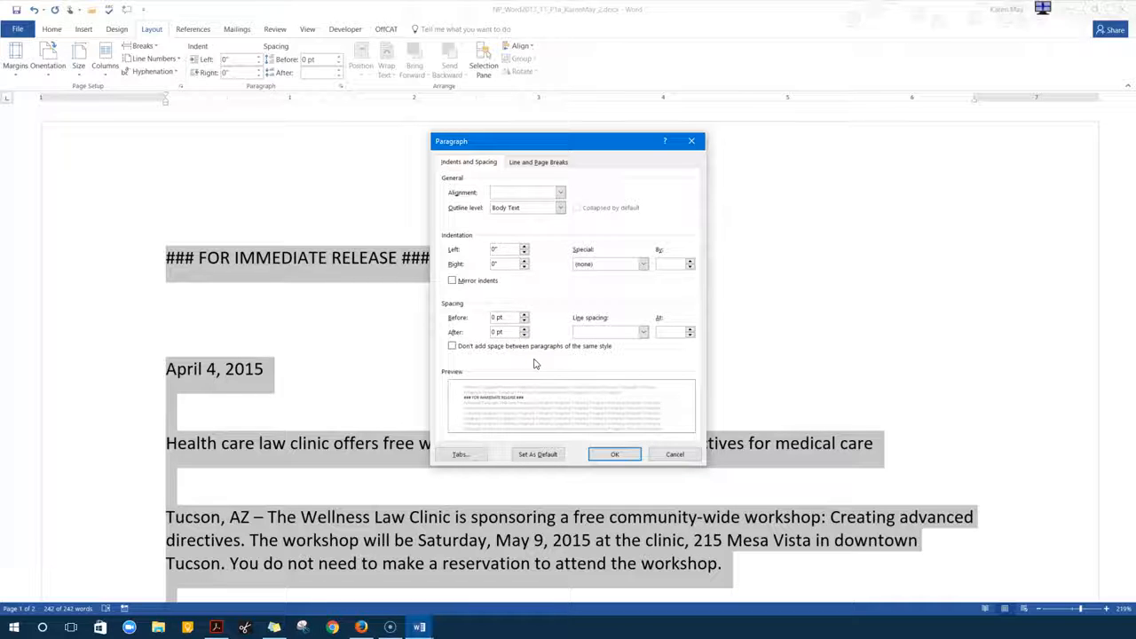
pyautogui.click(643, 331)
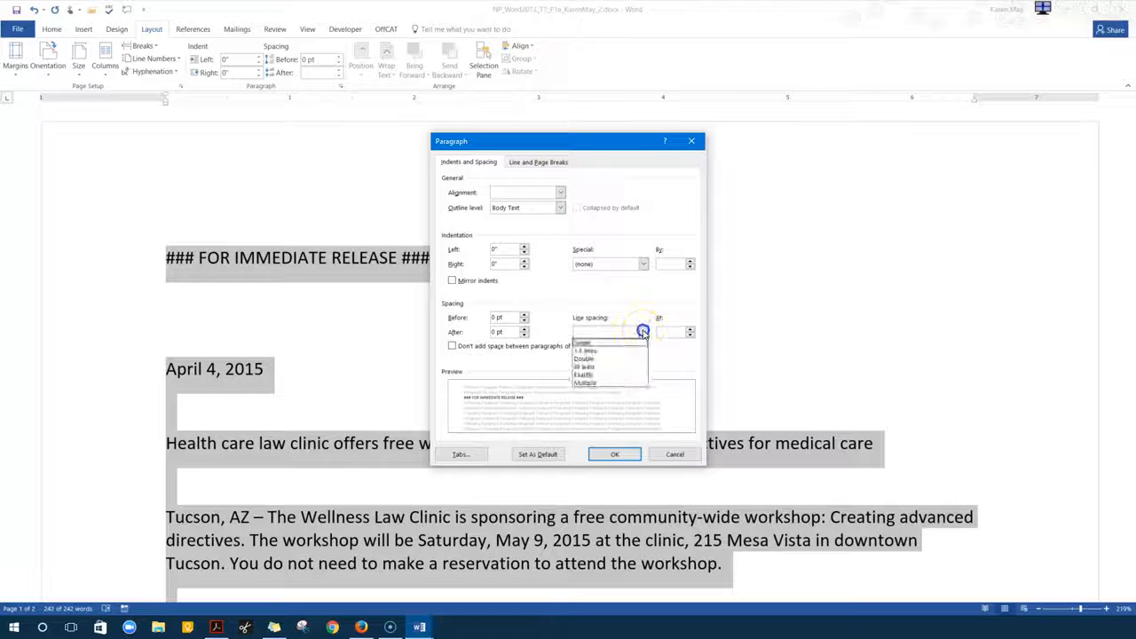
pyautogui.click(607, 382)
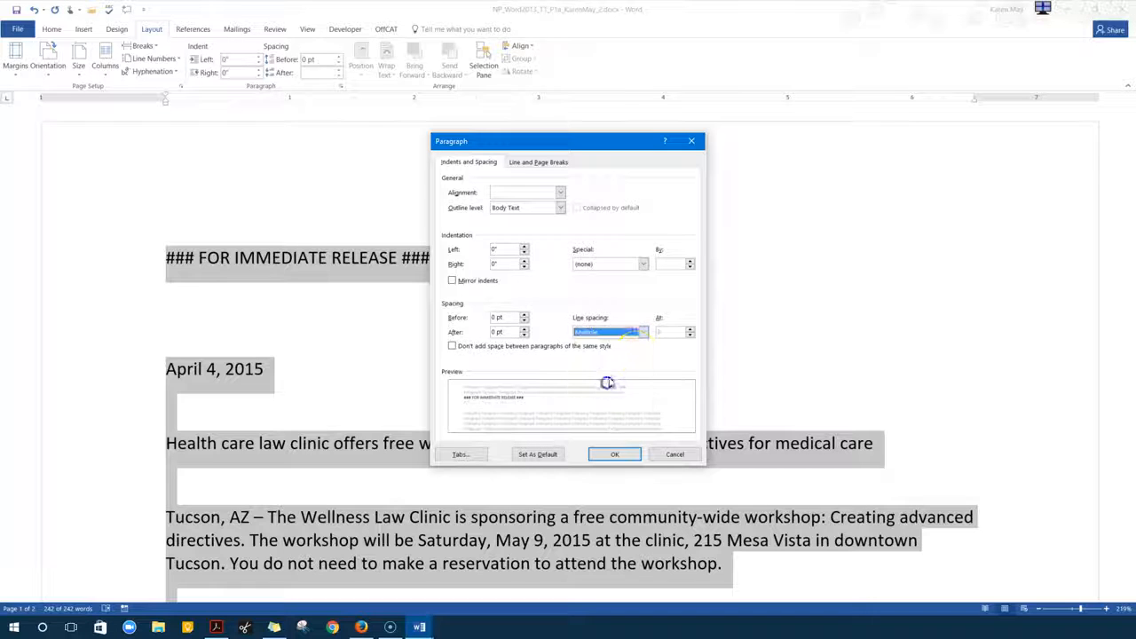
pyautogui.click(668, 331)
pyautogui.write('1.15')
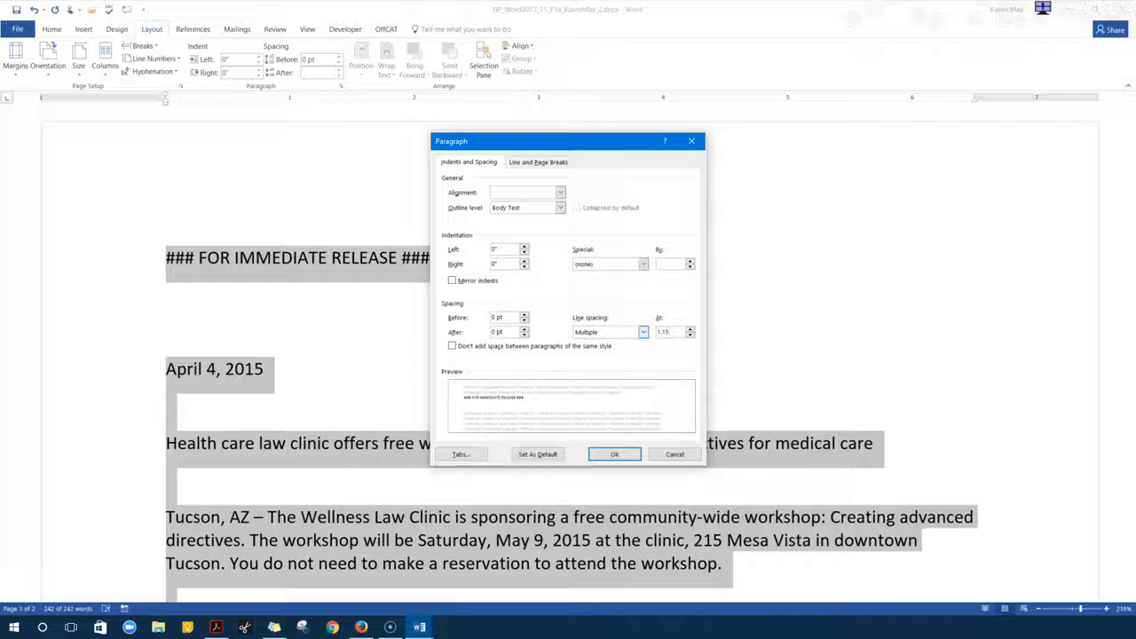
pyautogui.click(616, 454)
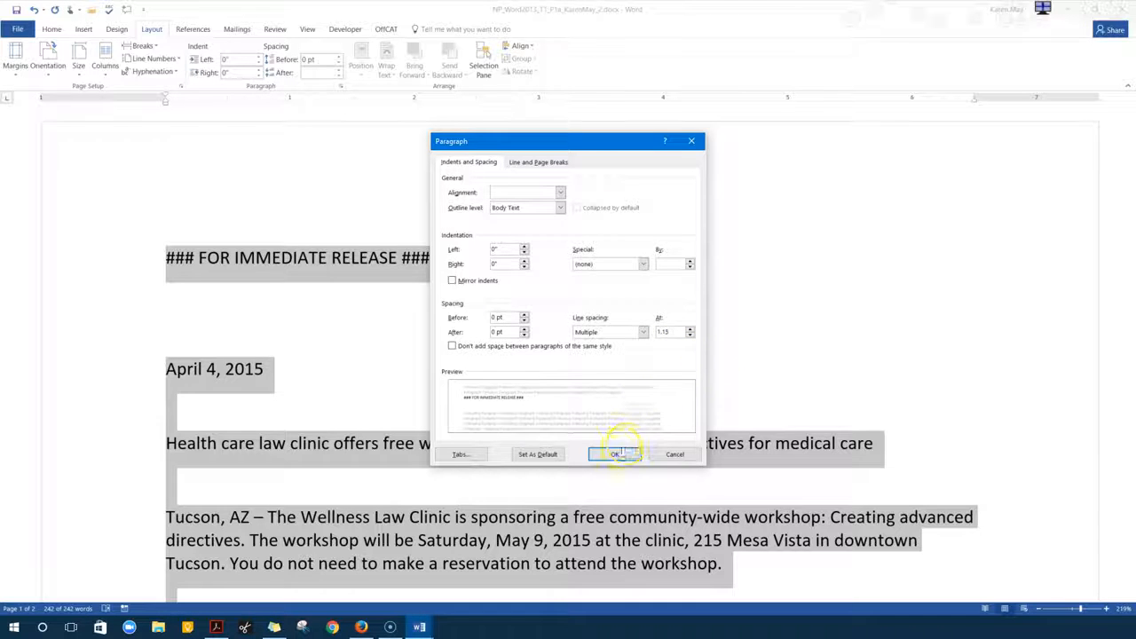
pyautogui.click(270, 260)
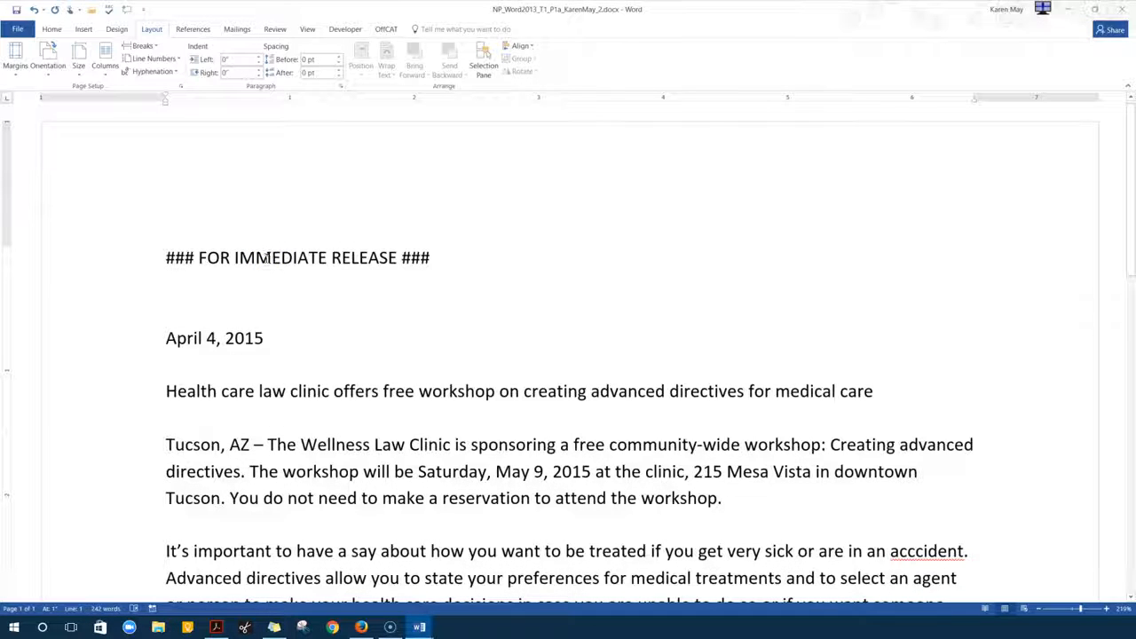
# Center the ### FOR IMMEDIATE RELEASE ### line and place the cursor on the empty line below
pyautogui.click(62, 30)
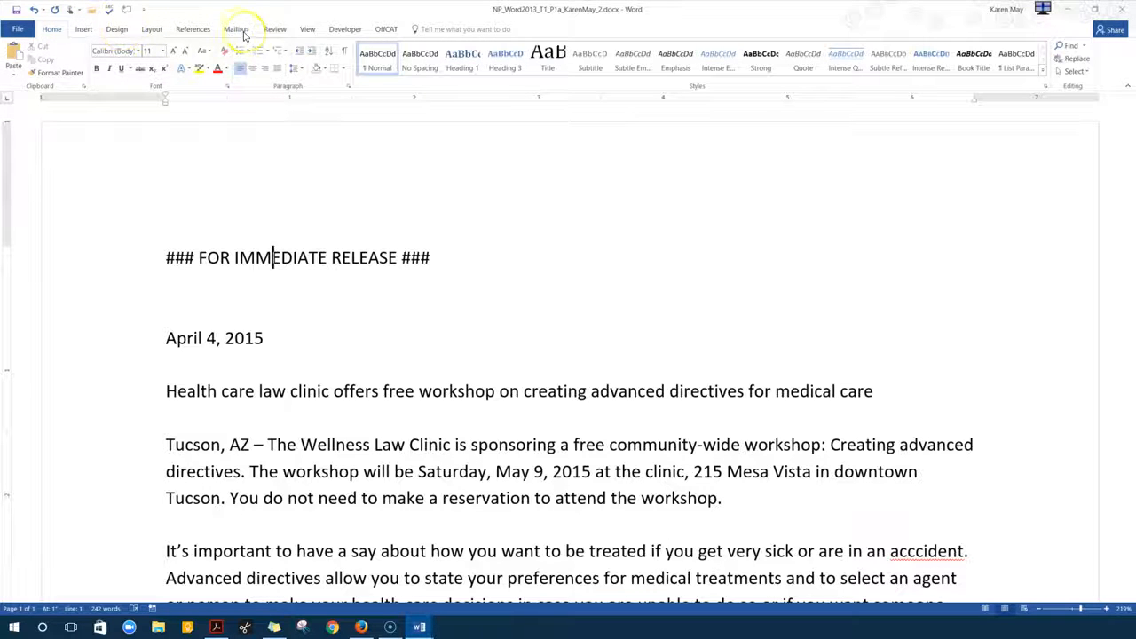
pyautogui.click(254, 71)
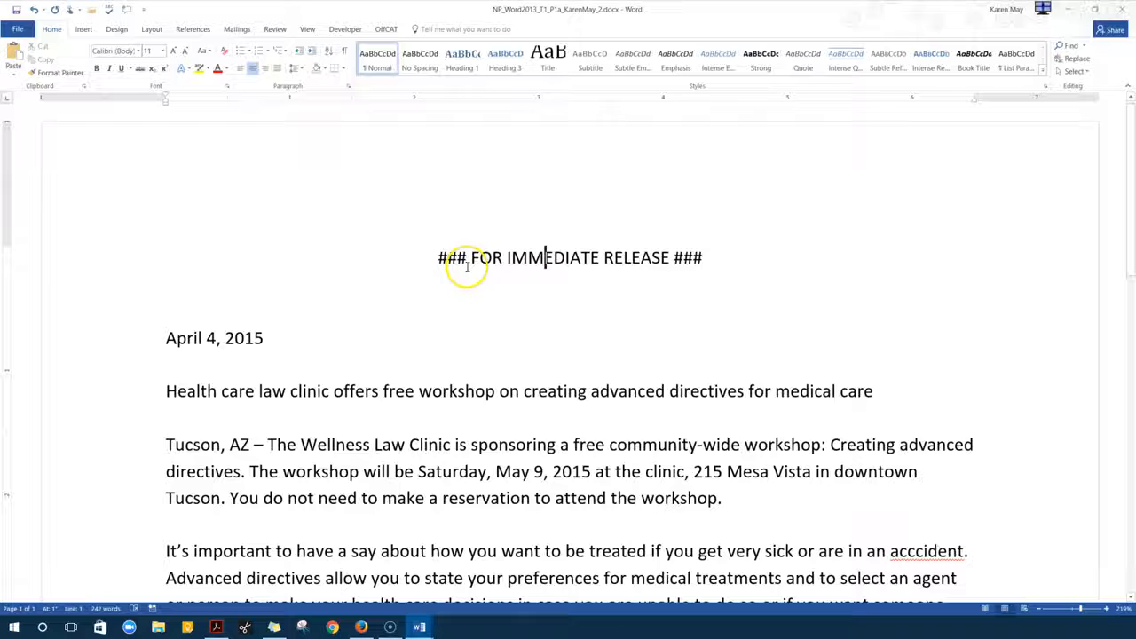
pyautogui.click(512, 284)
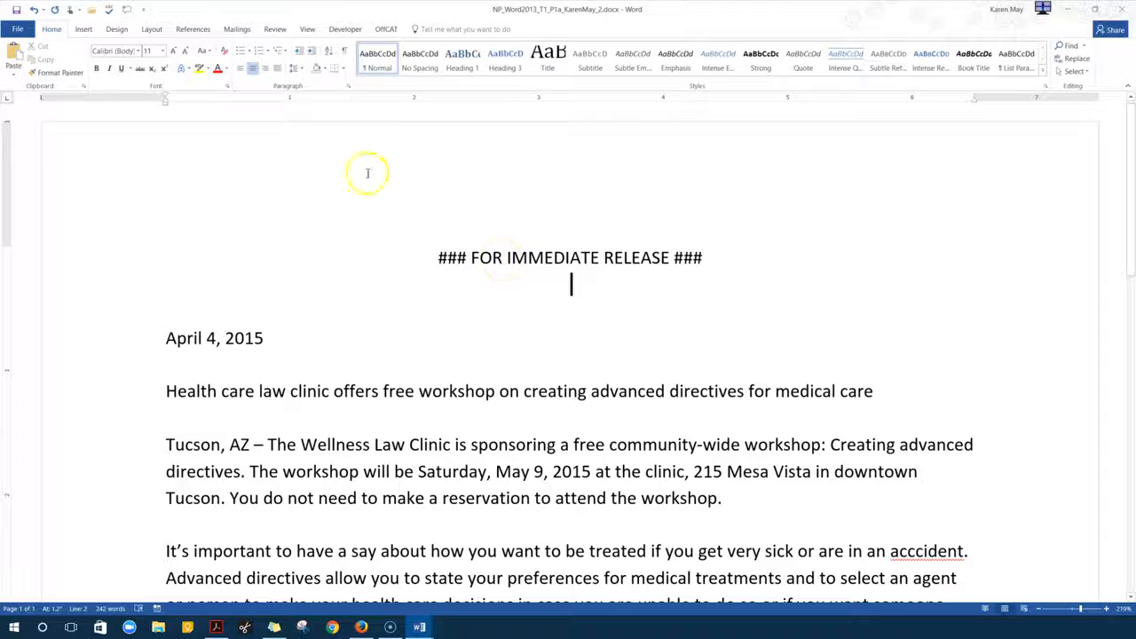
pyautogui.click(85, 30)
# Insert the wellness logo JPG from the Desktop below the release line
pyautogui.click(112, 56)
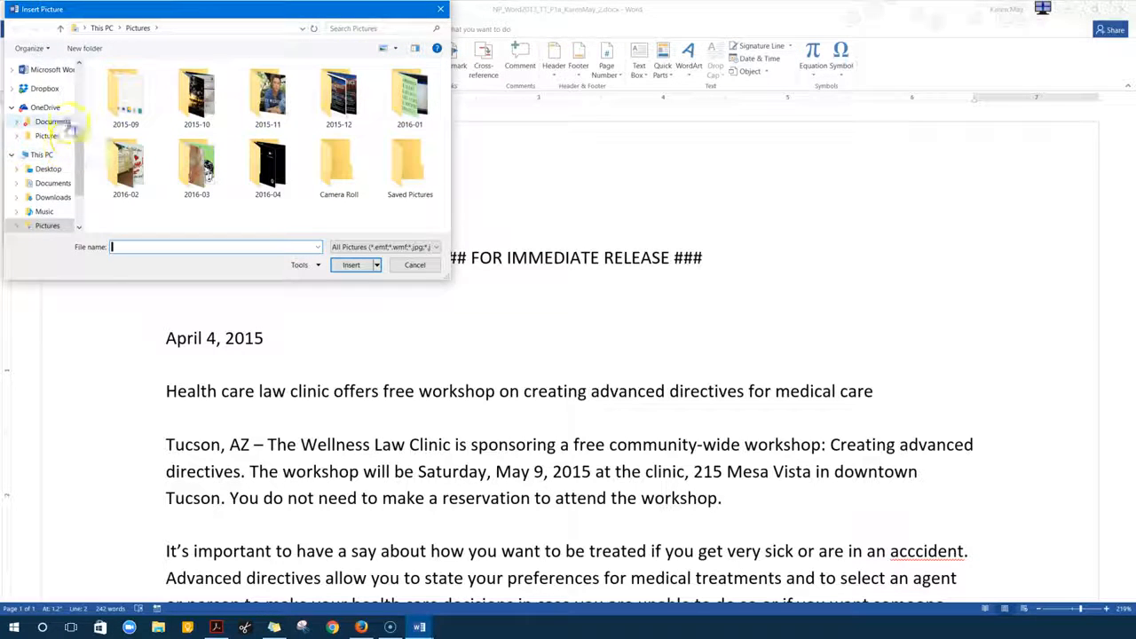
pyautogui.click(81, 29)
pyautogui.click(93, 40)
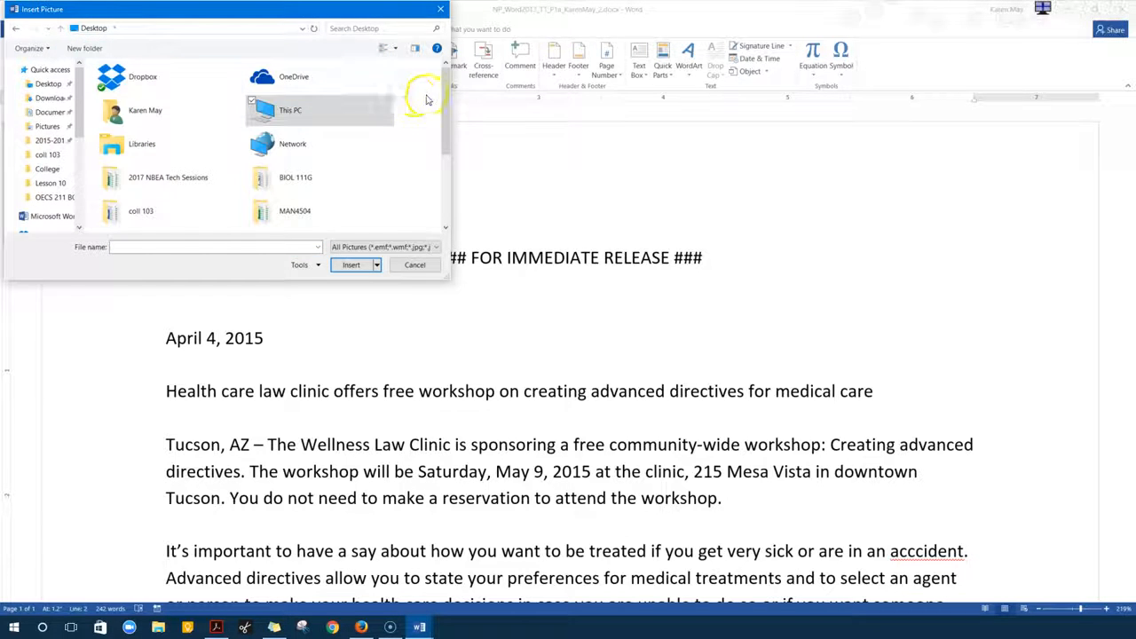
pyautogui.moveTo(445, 121); pyautogui.dragTo(448, 198)
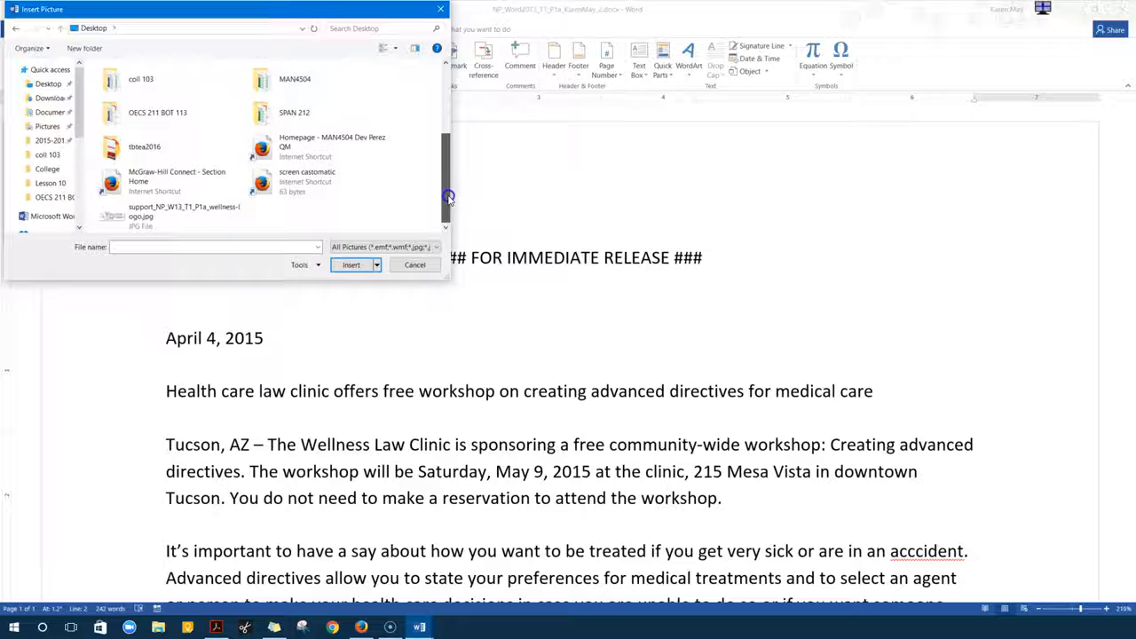
pyautogui.doubleClick(147, 216)
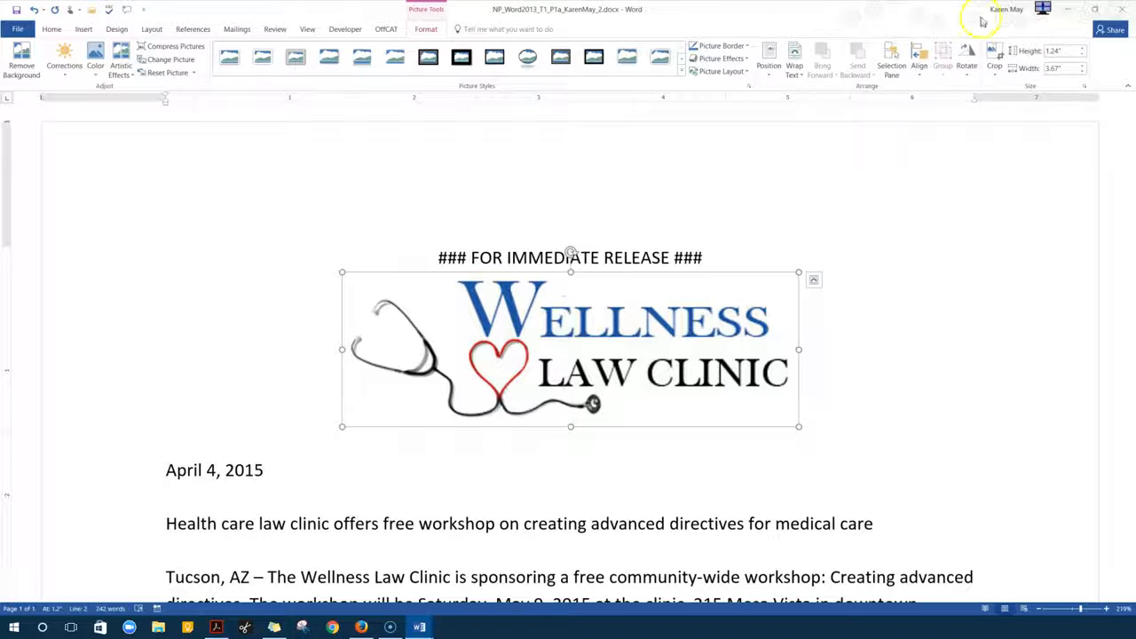
# Resize the logo to 0.8" tall
pyautogui.click(1059, 51)
pyautogui.write('0.8')
pyautogui.press('Return')
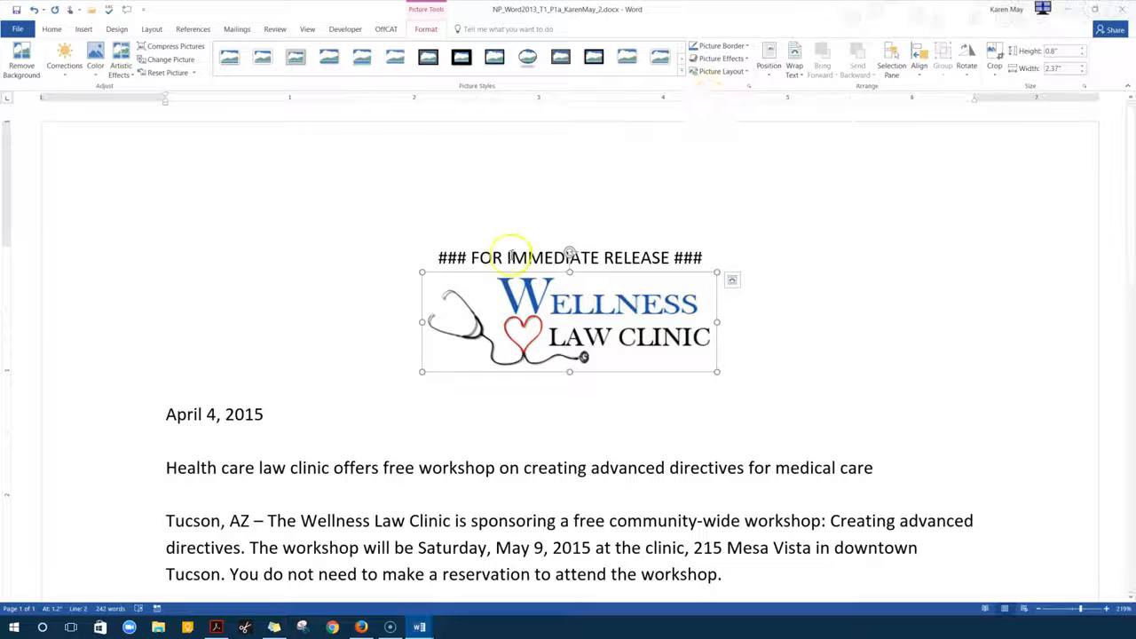
# Center the workshop headline and set it in 14 pt Verdana
pyautogui.click(219, 467)
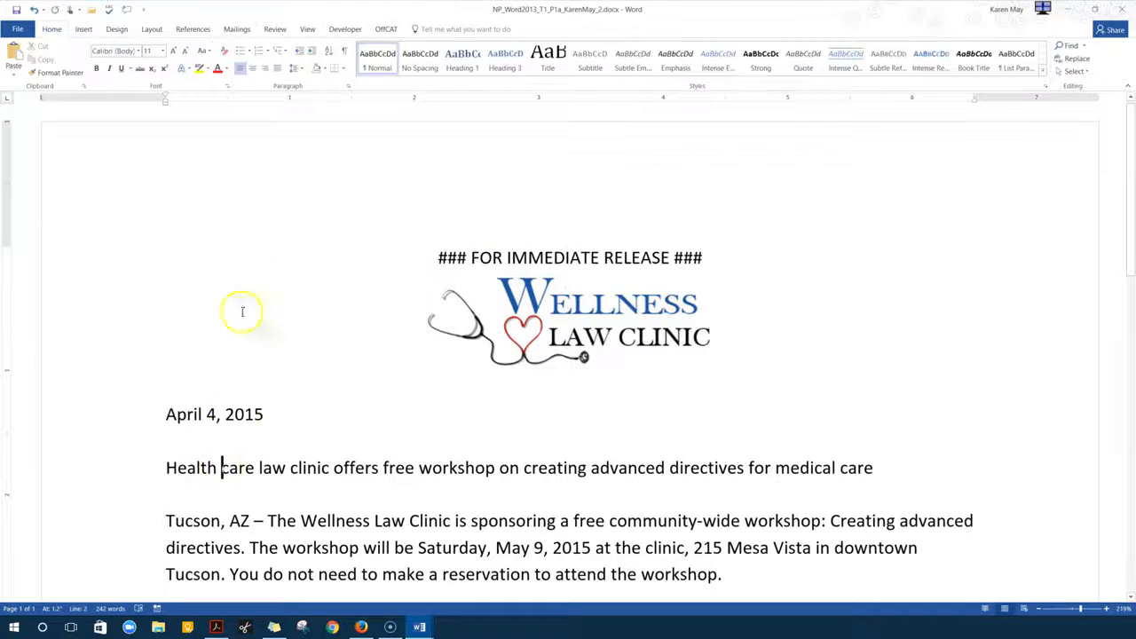
pyautogui.click(250, 71)
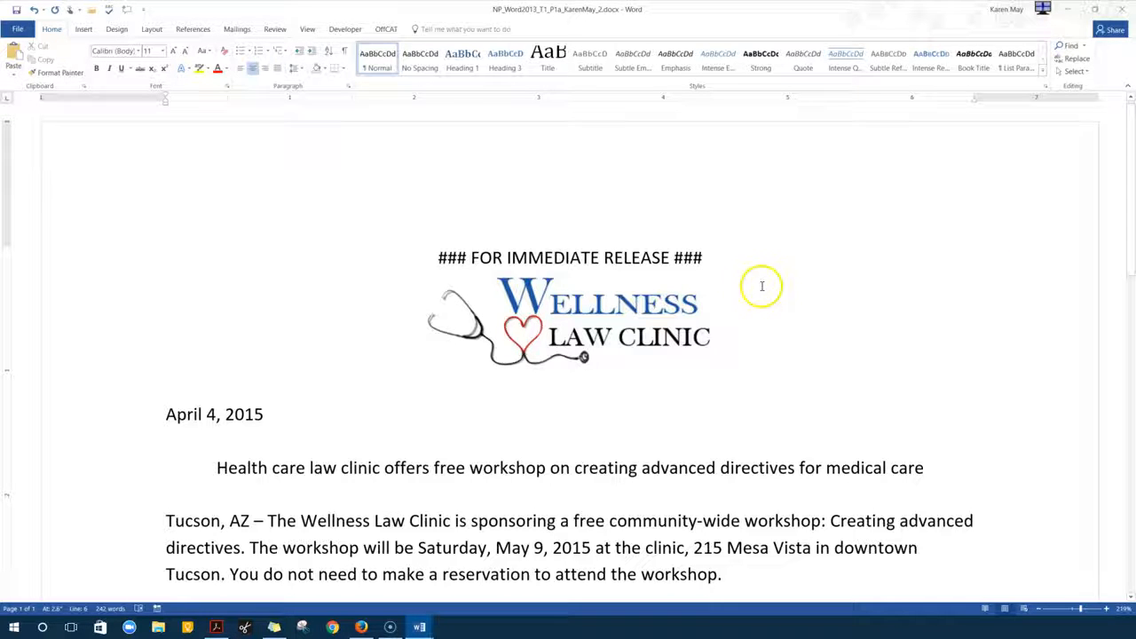
pyautogui.click(101, 480)
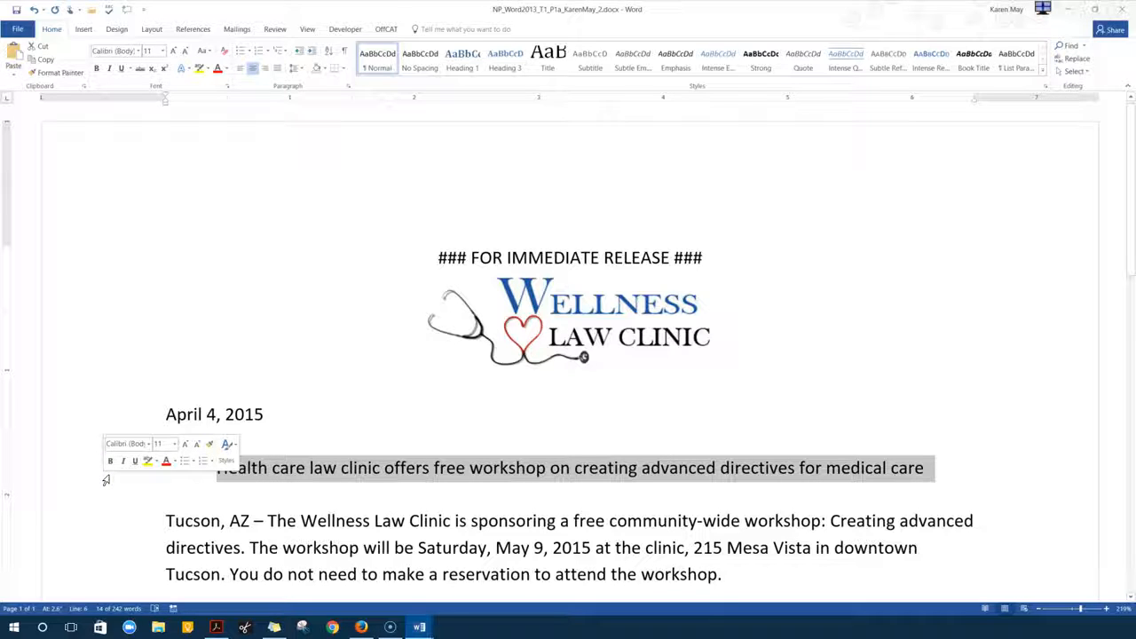
pyautogui.click(139, 52)
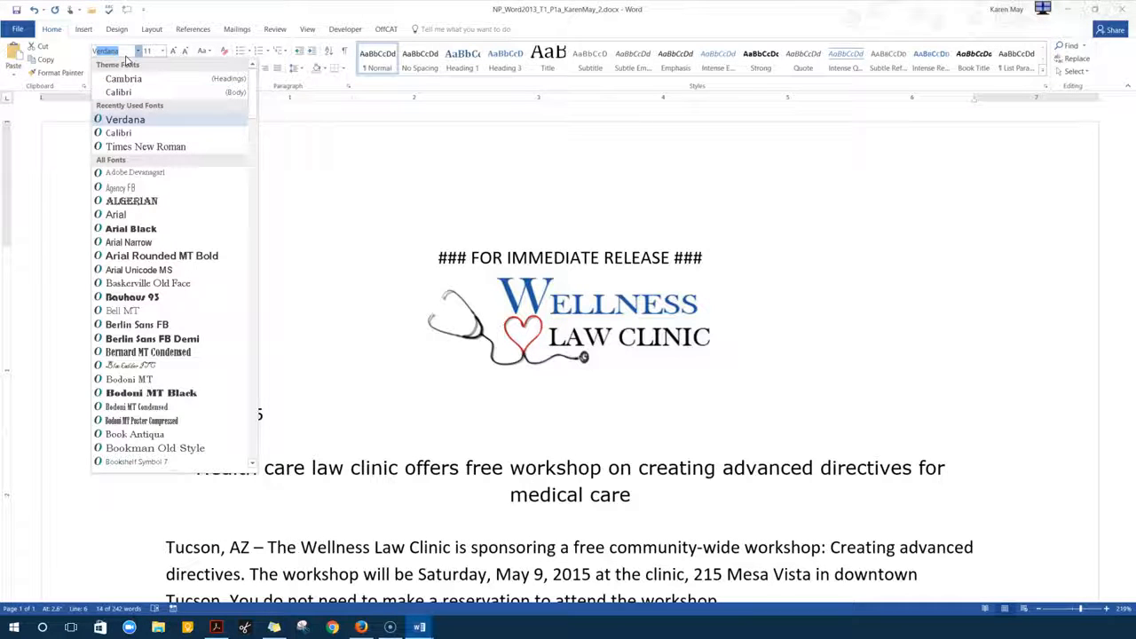
pyautogui.press('Return')
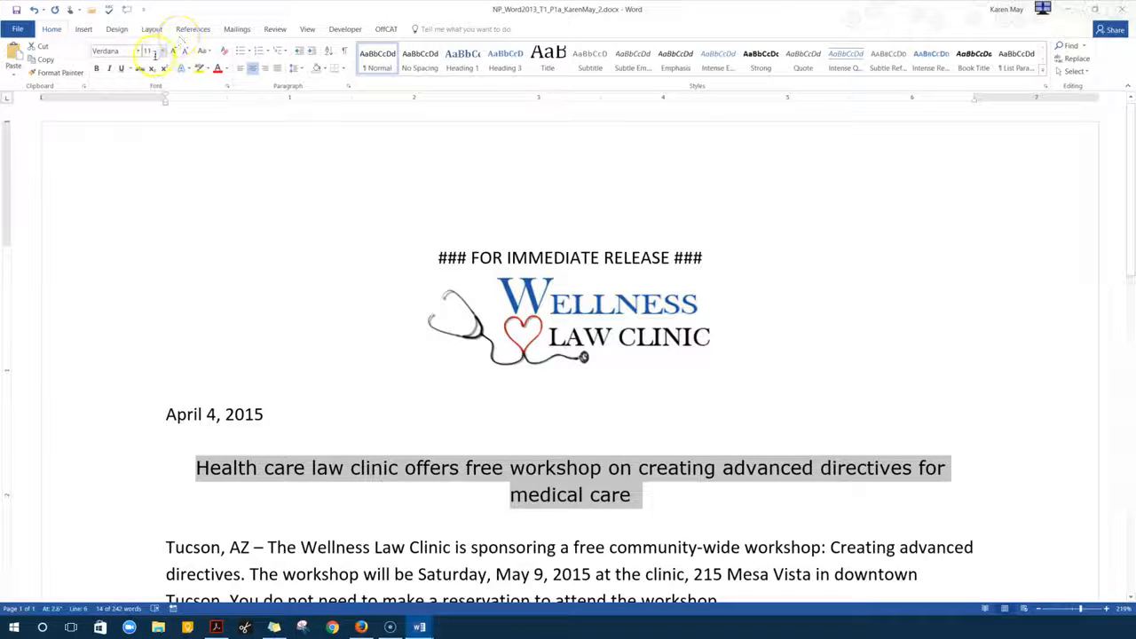
pyautogui.click(150, 51)
pyautogui.write('14')
pyautogui.press('Return')
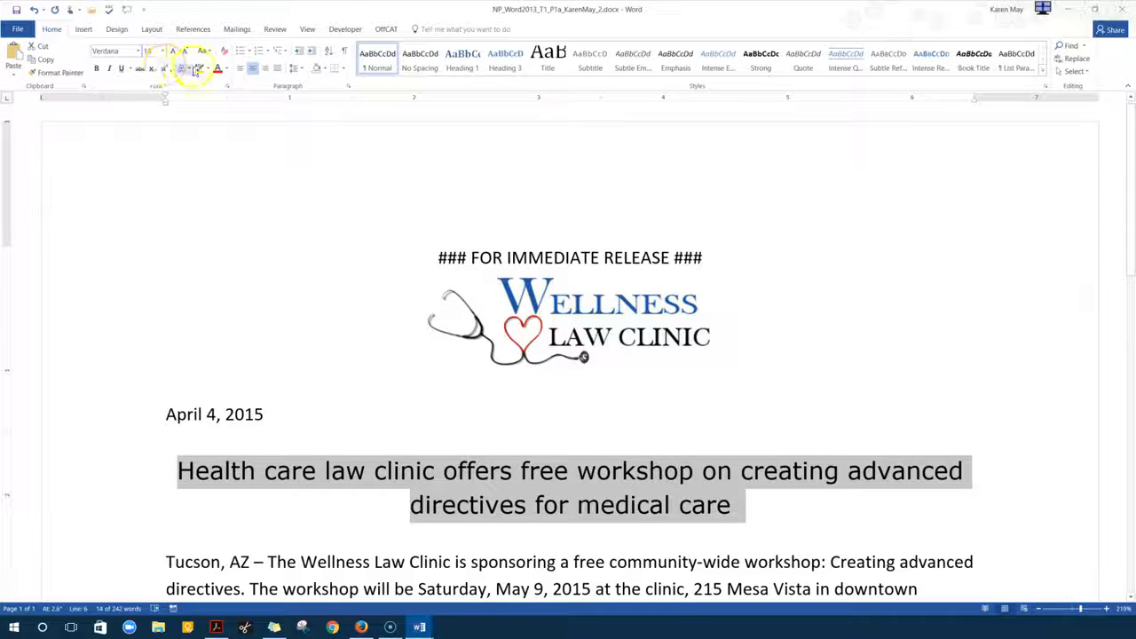
# Give the headline a blue font colour
pyautogui.click(224, 69)
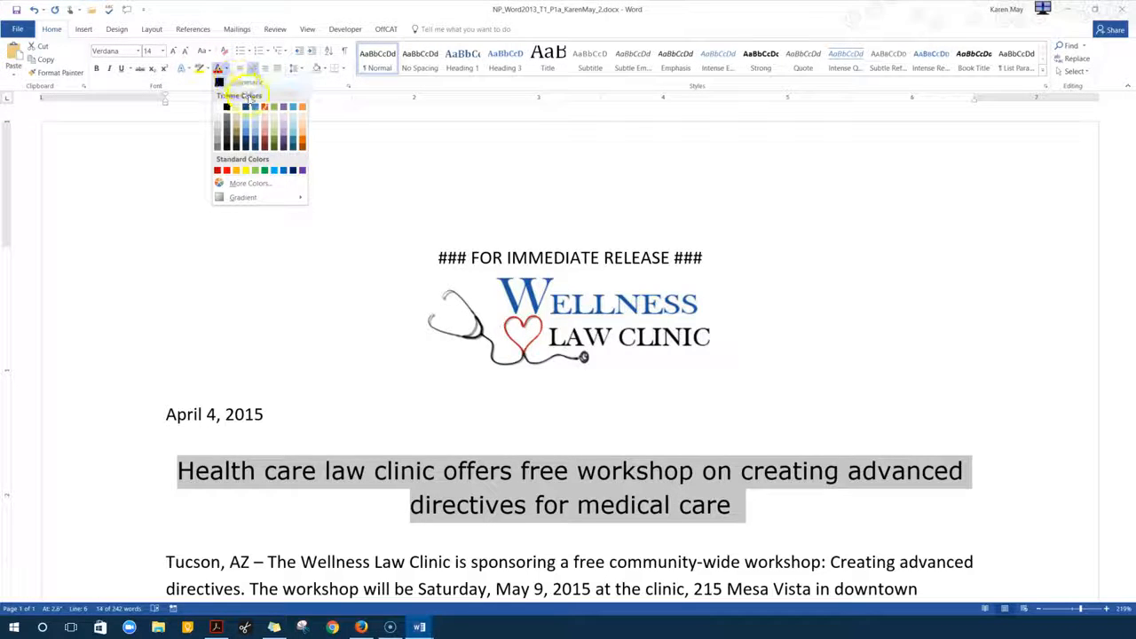
pyautogui.click(256, 108)
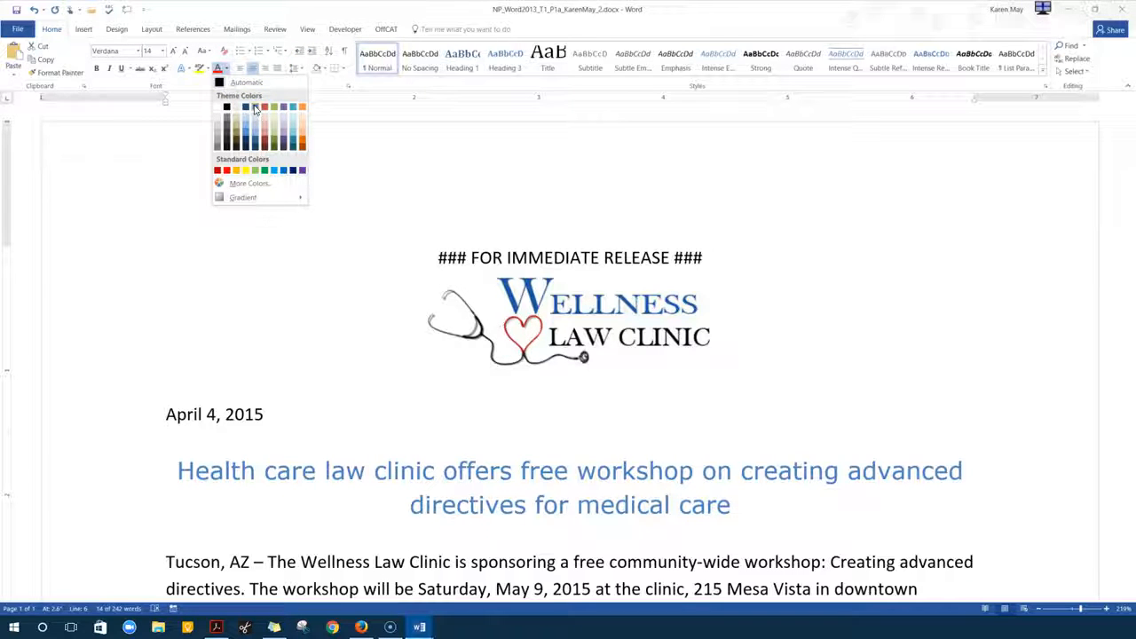
pyautogui.click(255, 107)
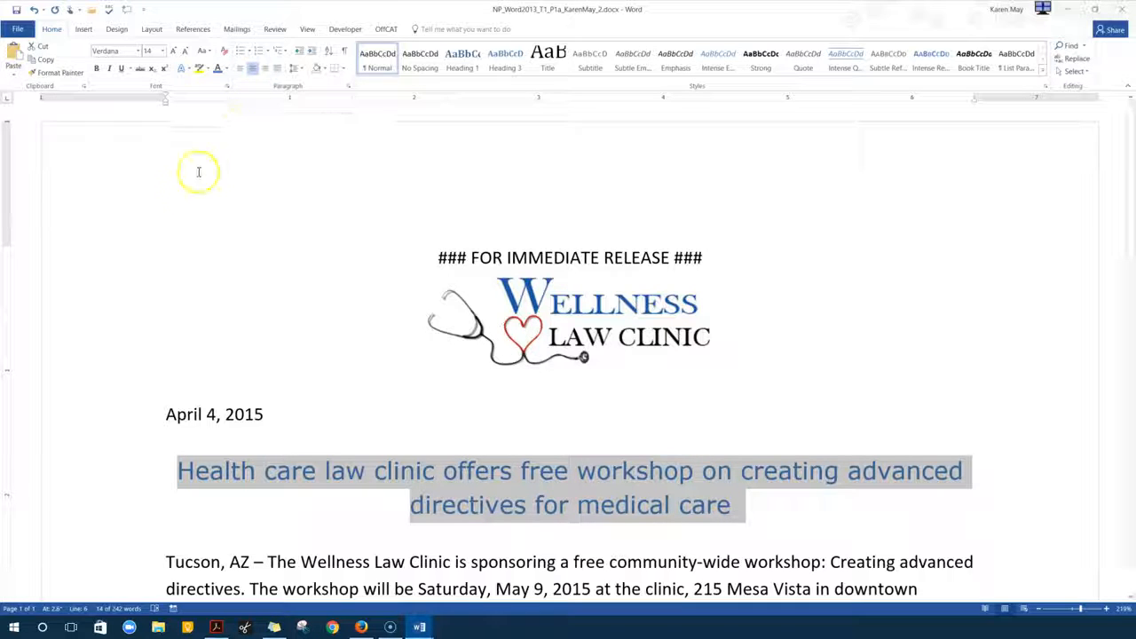
# Make 'Tucson, AZ' at the start of the first paragraph bold
pyautogui.scroll(-3, 343, 378)
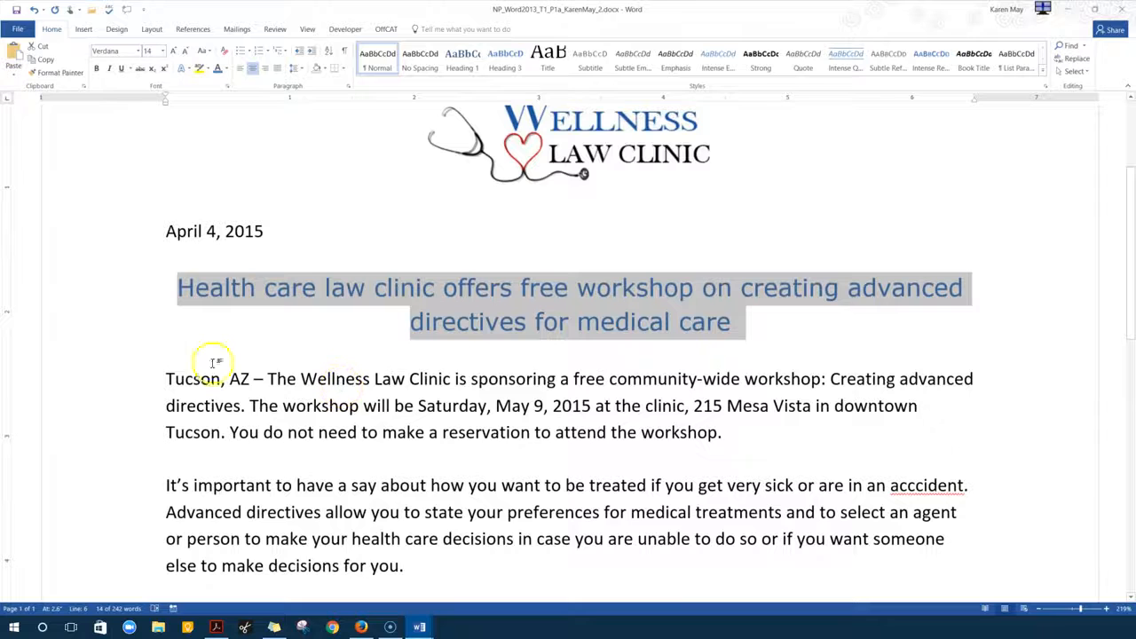
pyautogui.click(168, 377)
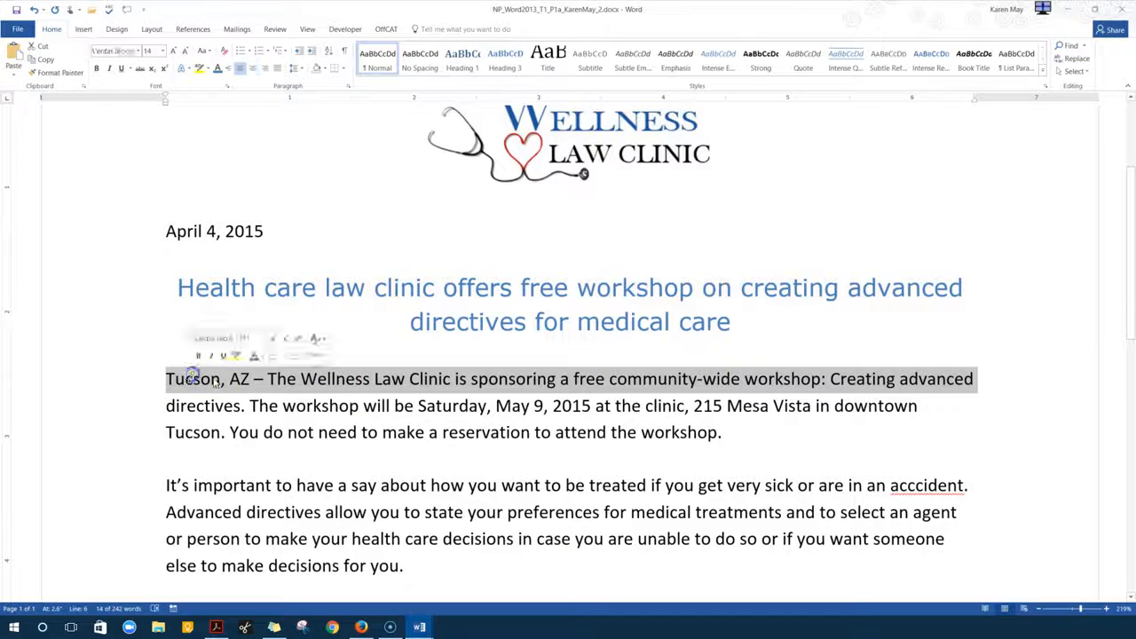
pyautogui.click(250, 379)
pyautogui.moveTo(251, 379); pyautogui.dragTo(155, 379)
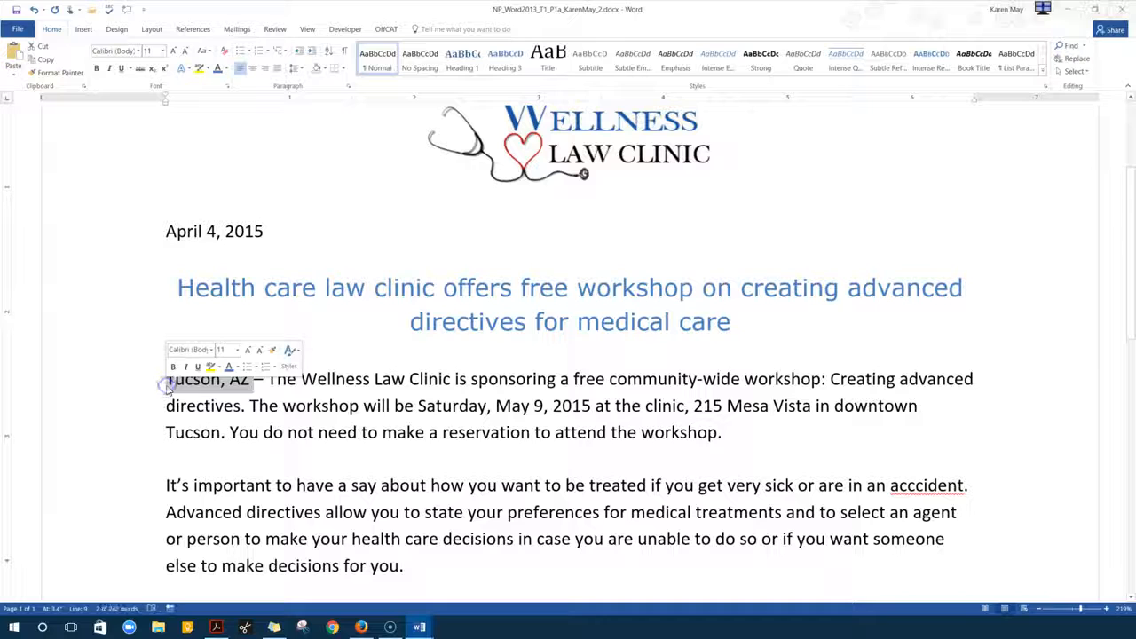
pyautogui.click(242, 379)
pyautogui.moveTo(238, 380)
pyautogui.mouseDown()
pyautogui.moveTo(198, 400)
pyautogui.moveTo(191, 383)
pyautogui.moveTo(166, 380)
pyautogui.moveTo(238, 380)
pyautogui.mouseUp()
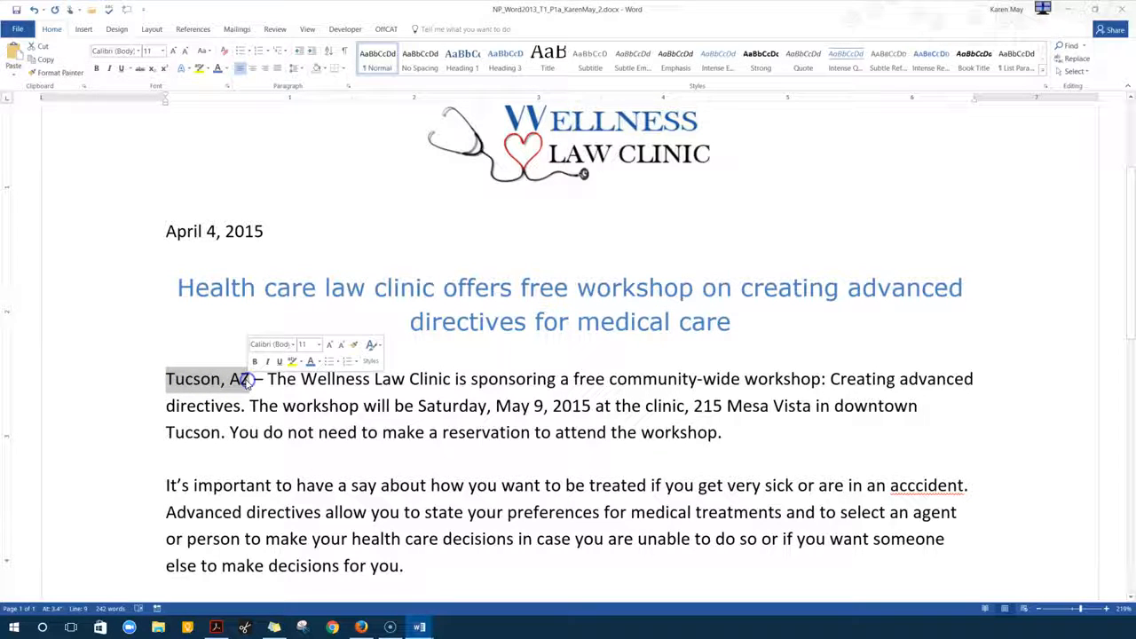
pyautogui.click(95, 73)
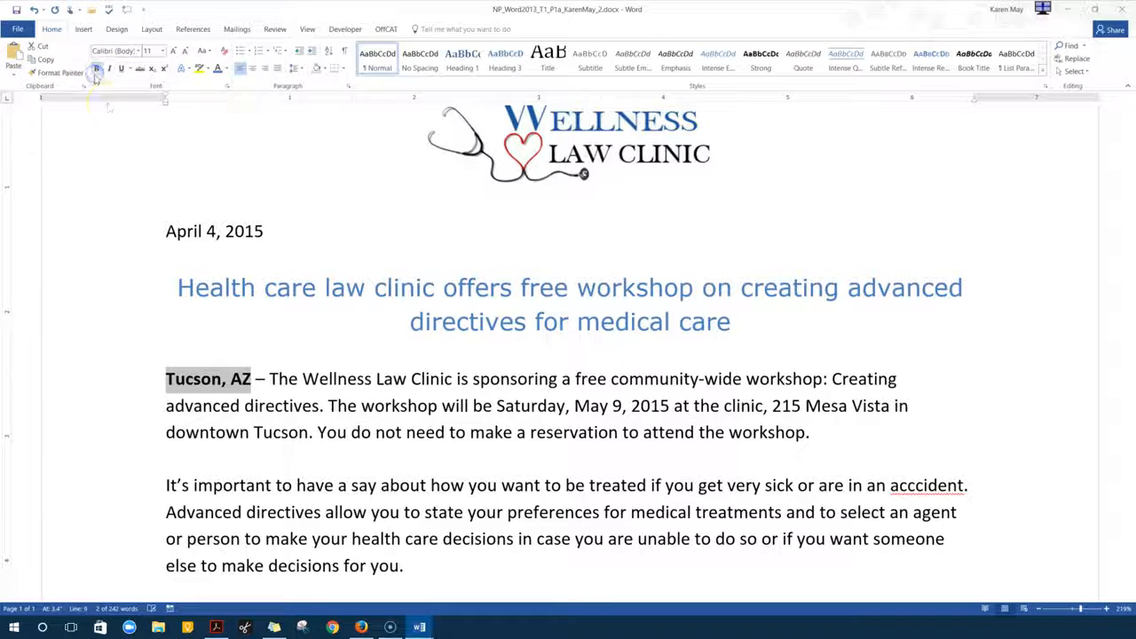
# Delete the sentence saying no reservation is needed
pyautogui.click(307, 347)
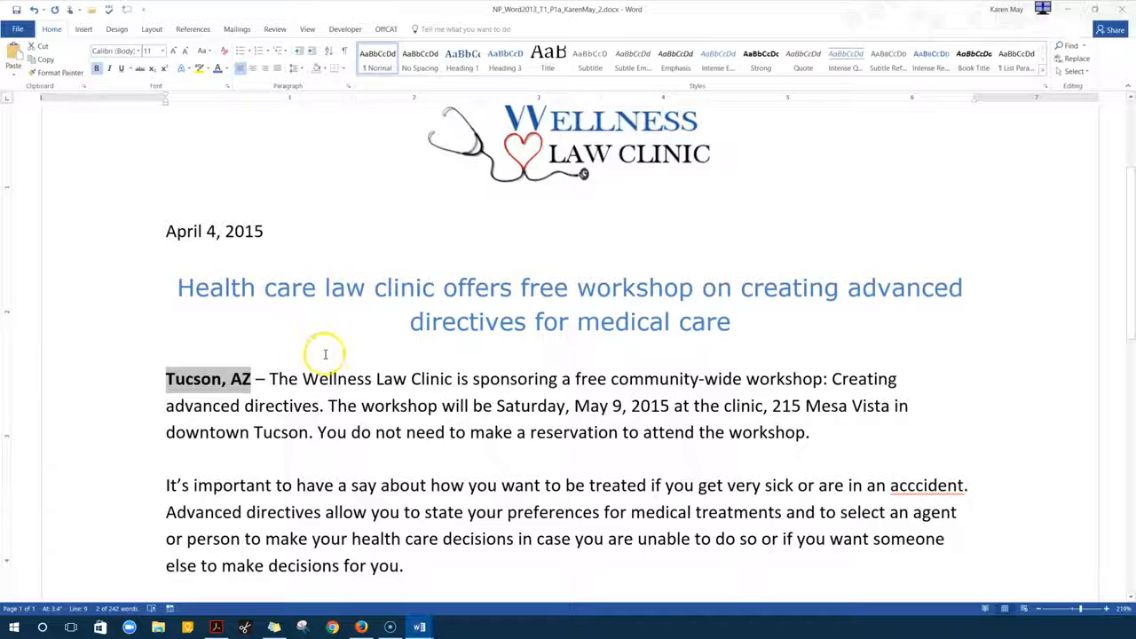
pyautogui.scroll(-1, 325, 357)
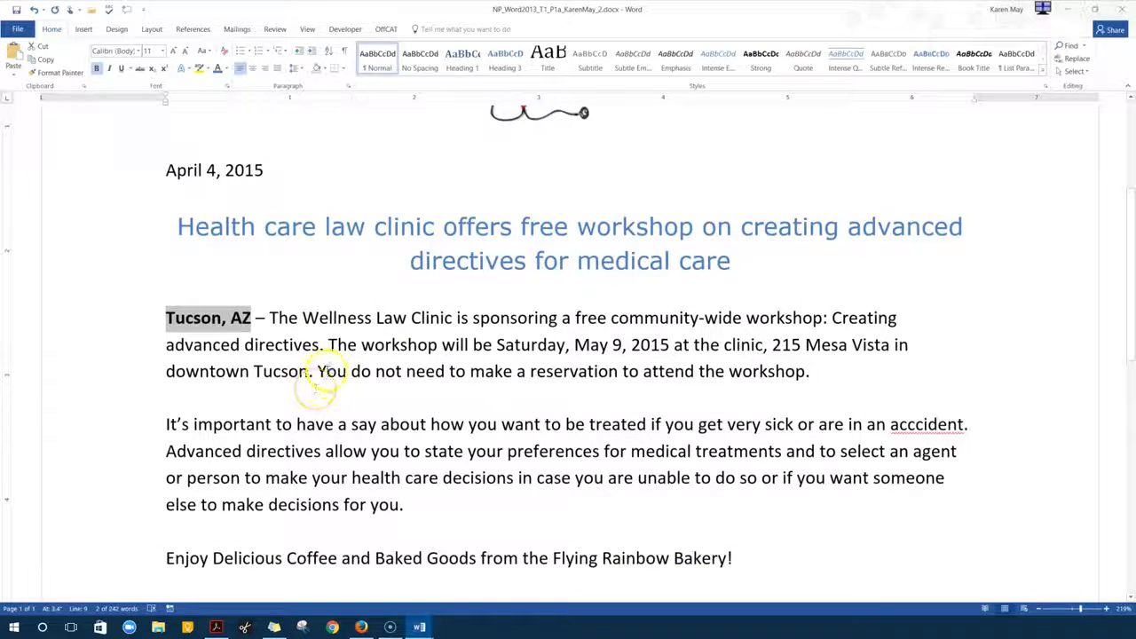
pyautogui.moveTo(318, 373); pyautogui.dragTo(809, 375)
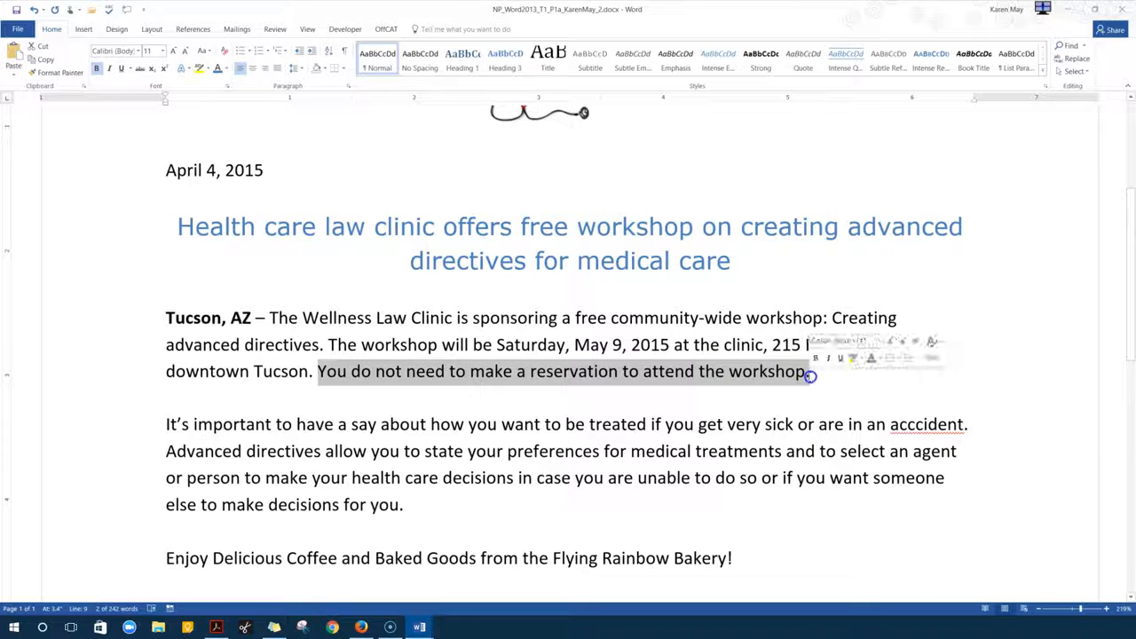
pyautogui.press('Delete')
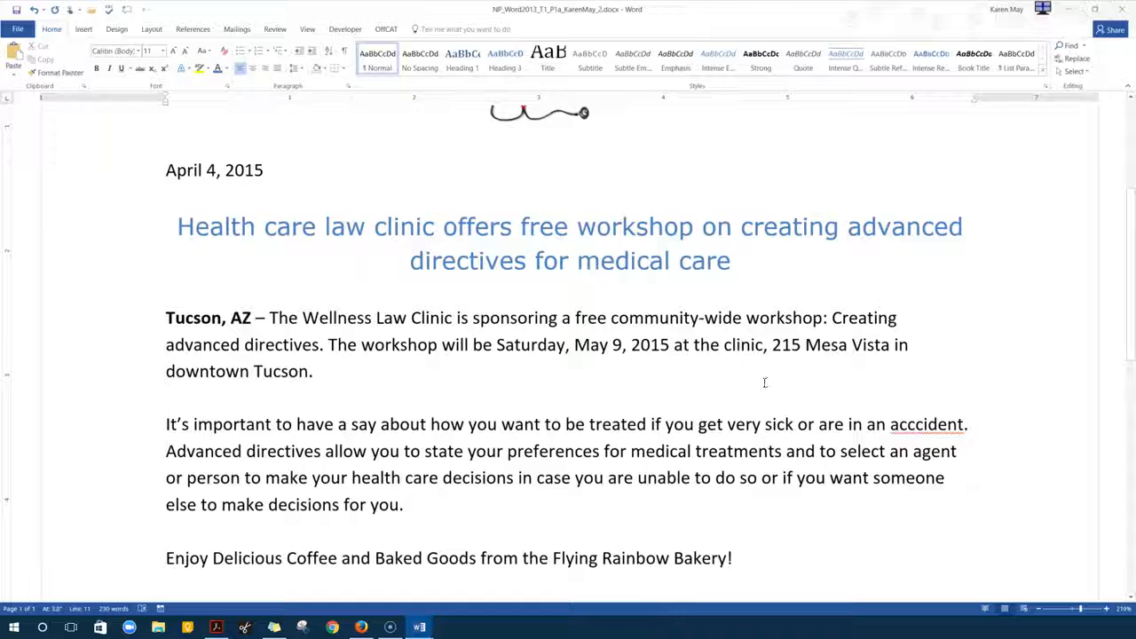
# Apply the blue shadowed text effect to the Flying Rainbow Bakery line and center it
pyautogui.click(758, 385)
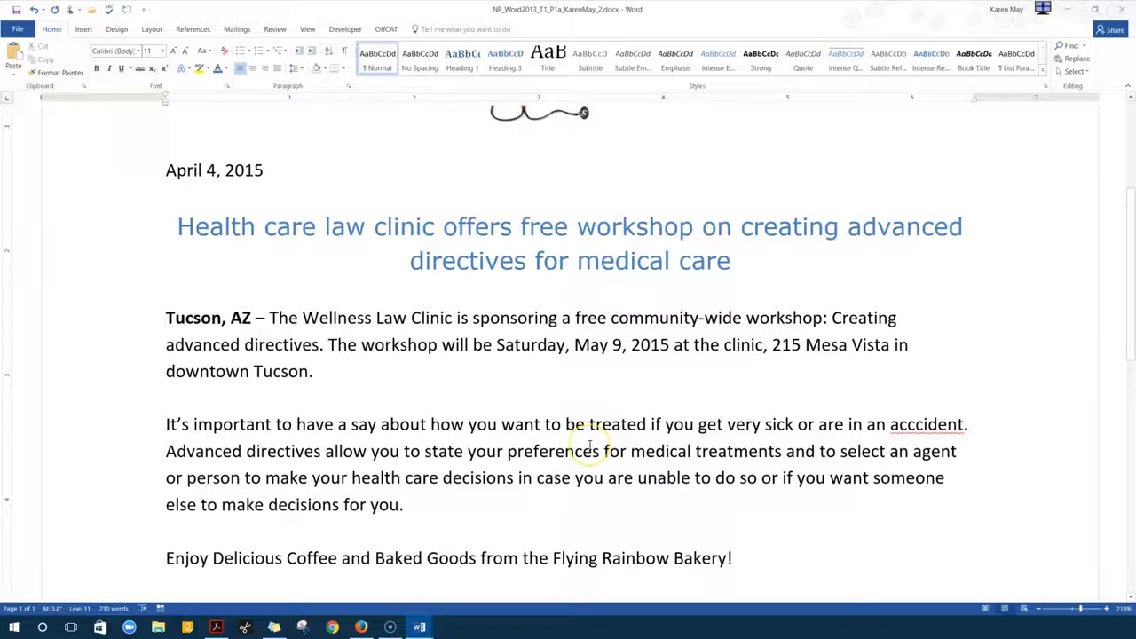
pyautogui.scroll(-2, 590, 446)
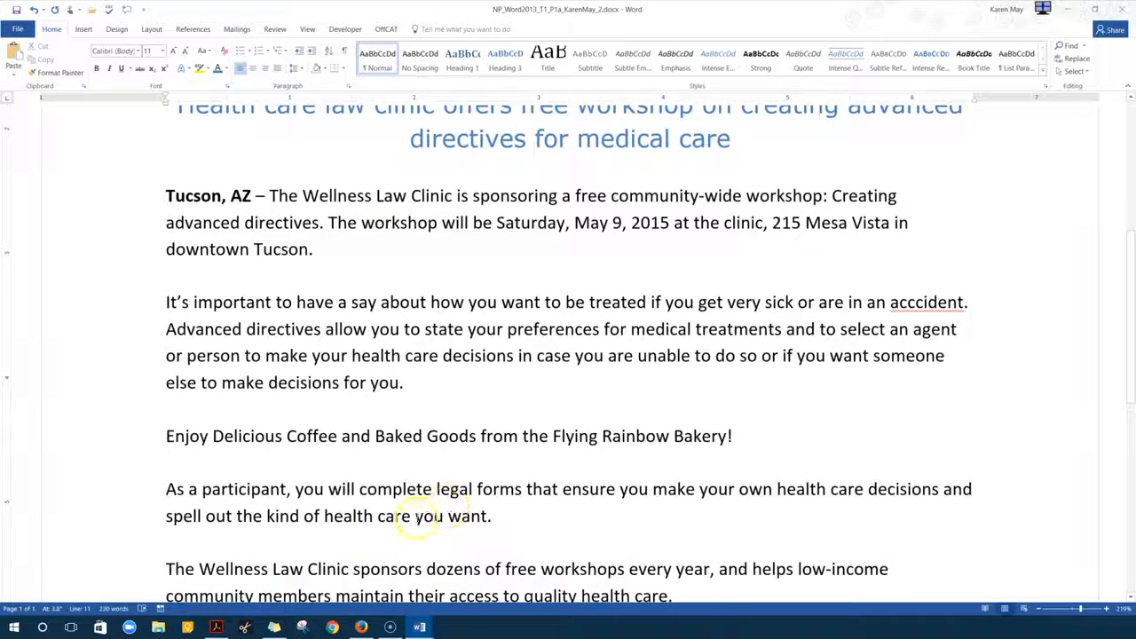
pyautogui.click(134, 441)
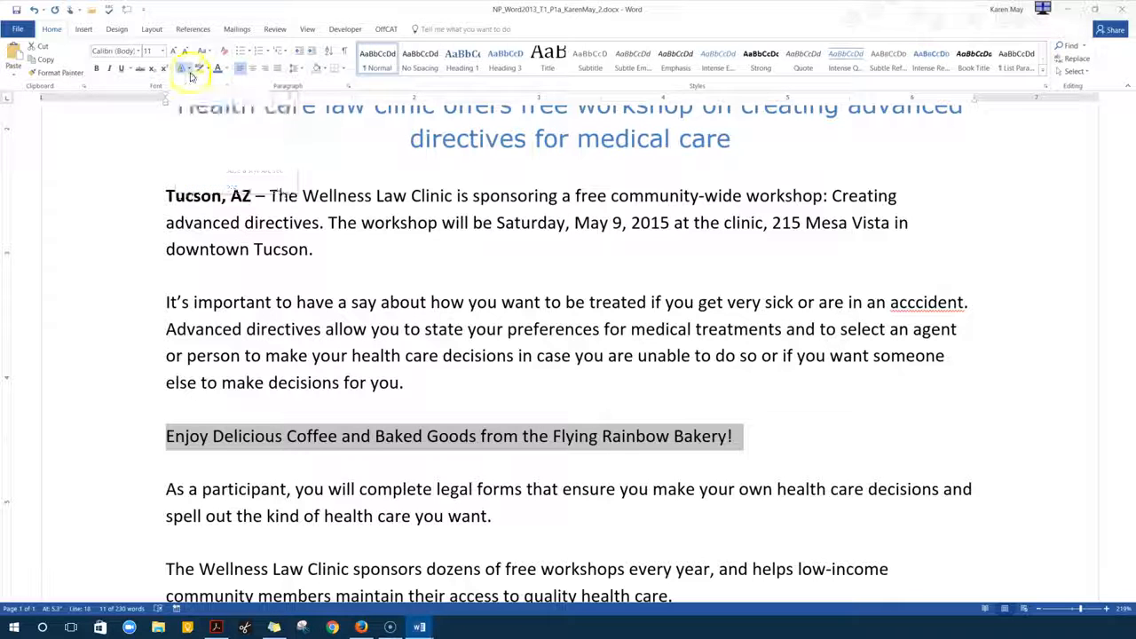
pyautogui.click(190, 71)
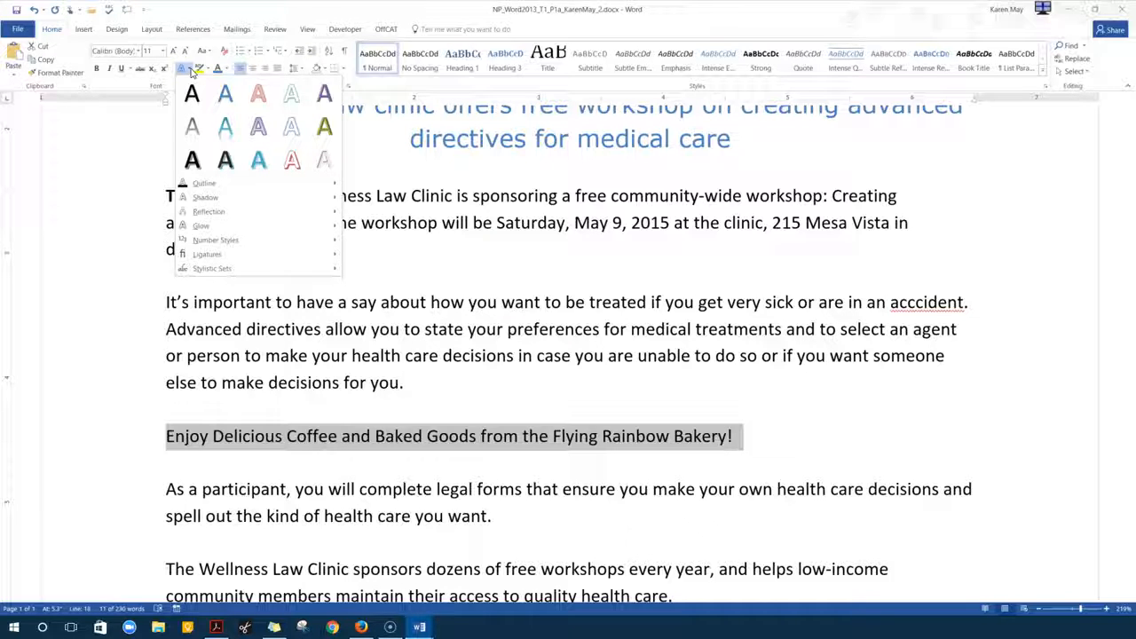
pyautogui.click(233, 95)
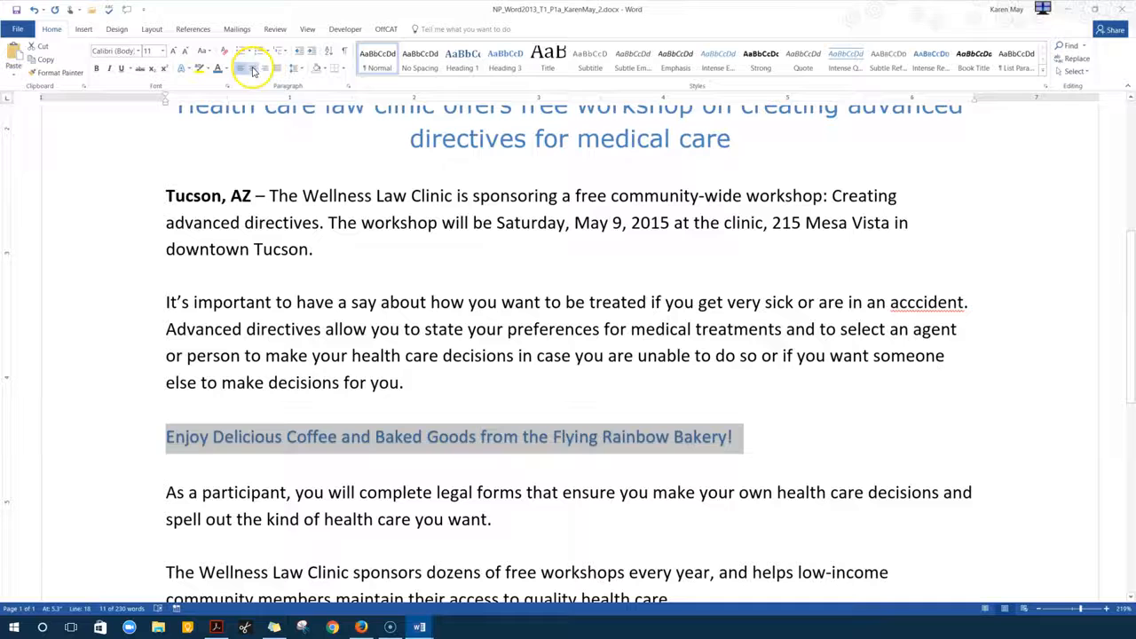
pyautogui.click(252, 68)
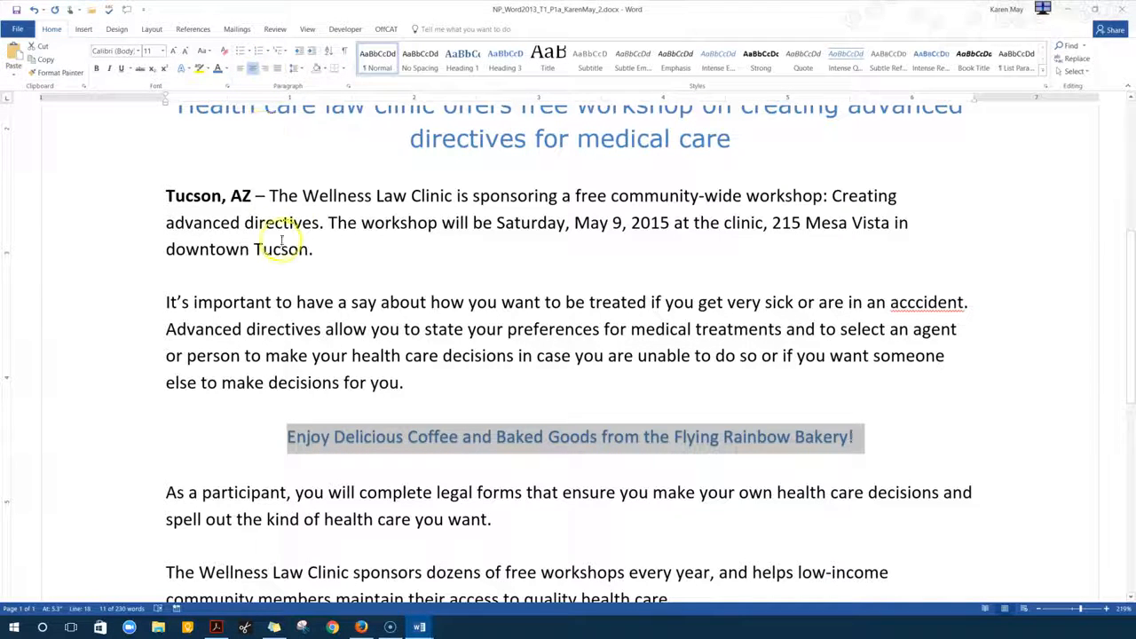
# Type the contact's e-mail address on a new line below the phone number
pyautogui.scroll(-5, 280, 245)
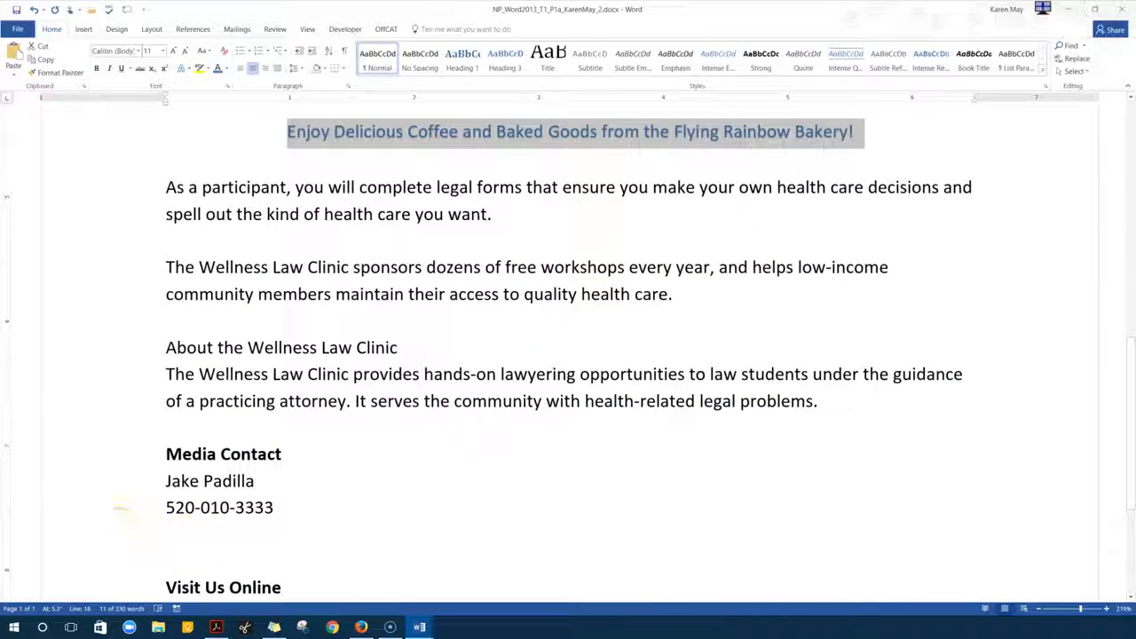
pyautogui.click(183, 535)
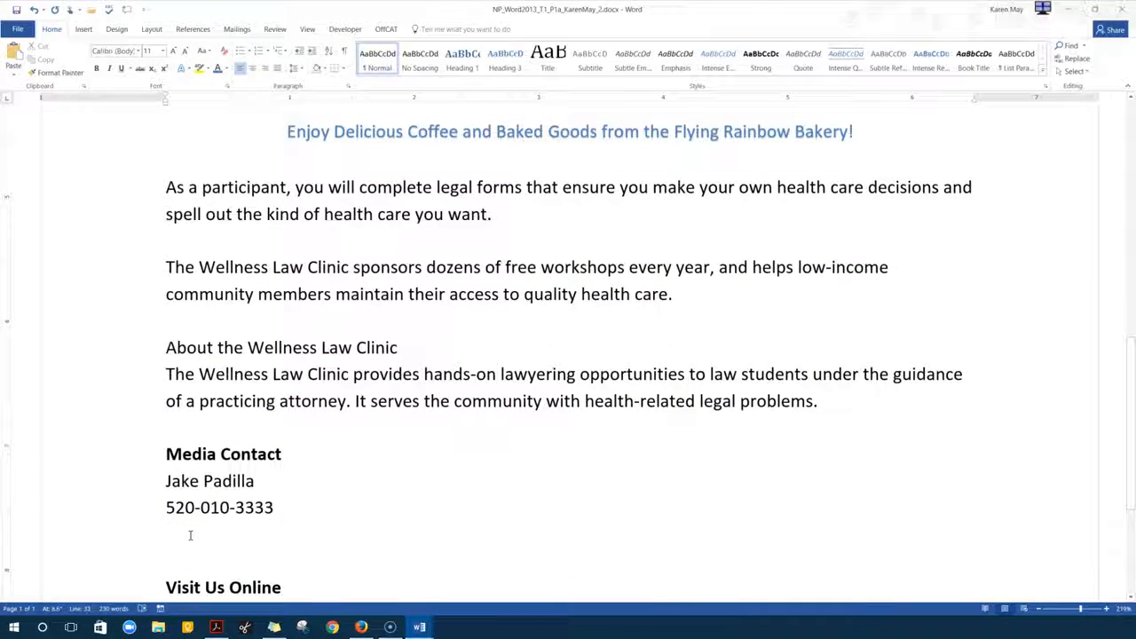
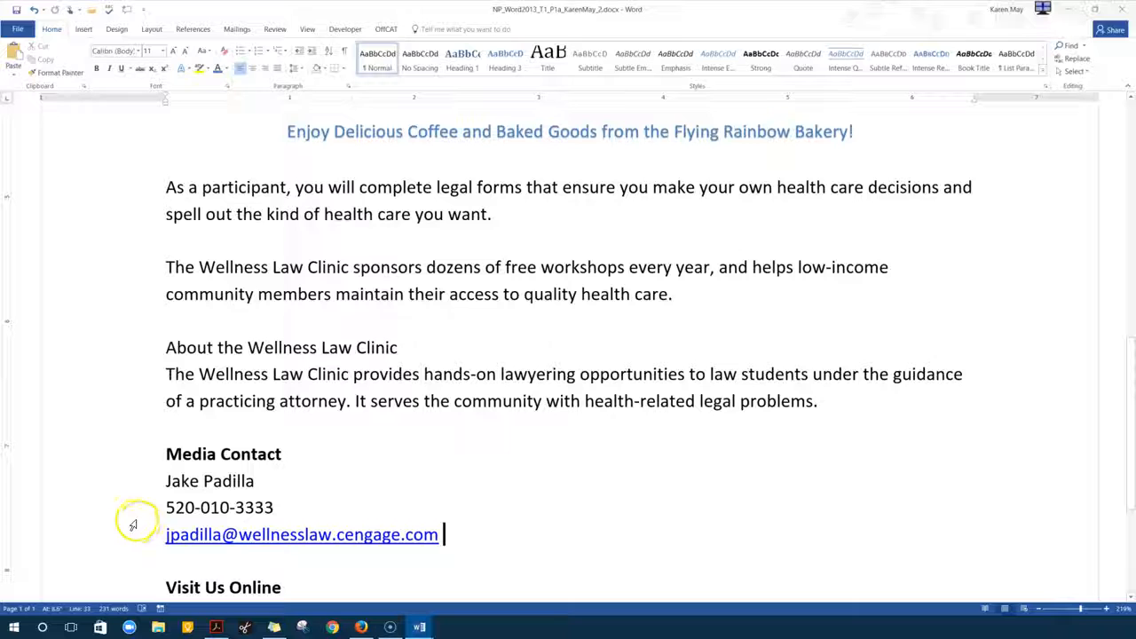
pyautogui.scroll(-2, 119, 523)
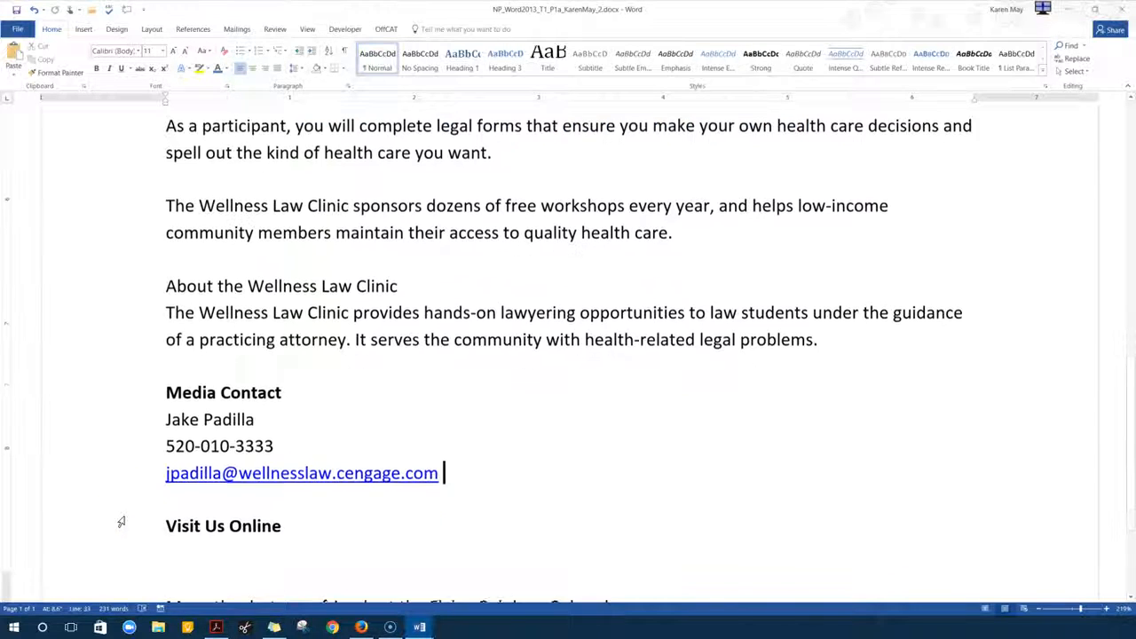
pyautogui.click(173, 491)
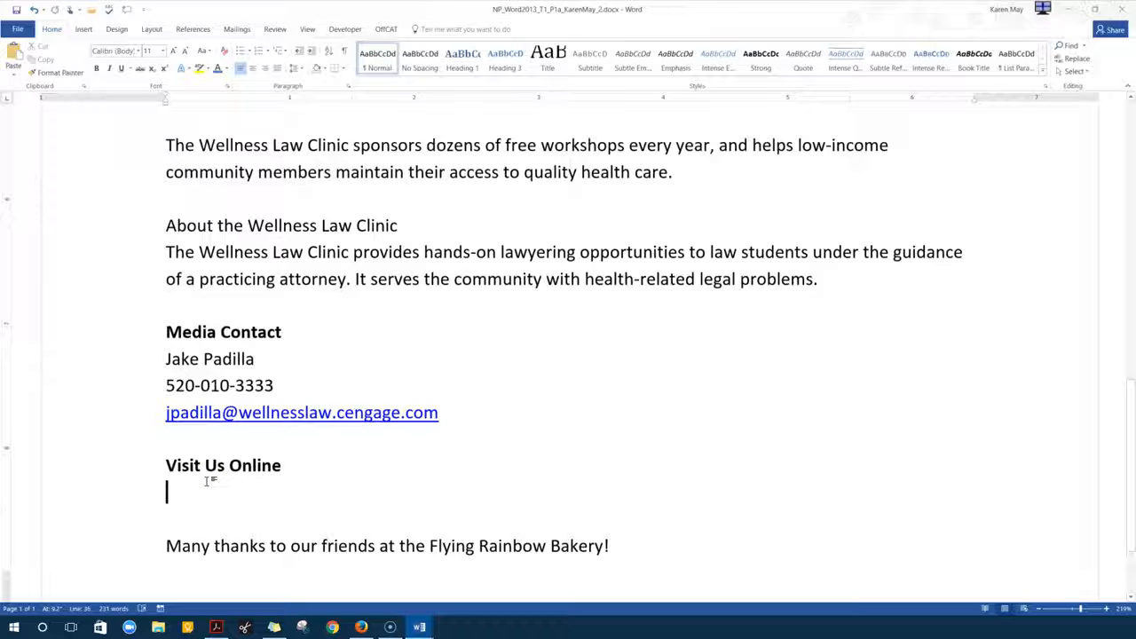
pyautogui.write('www.wellness.cengage.c')
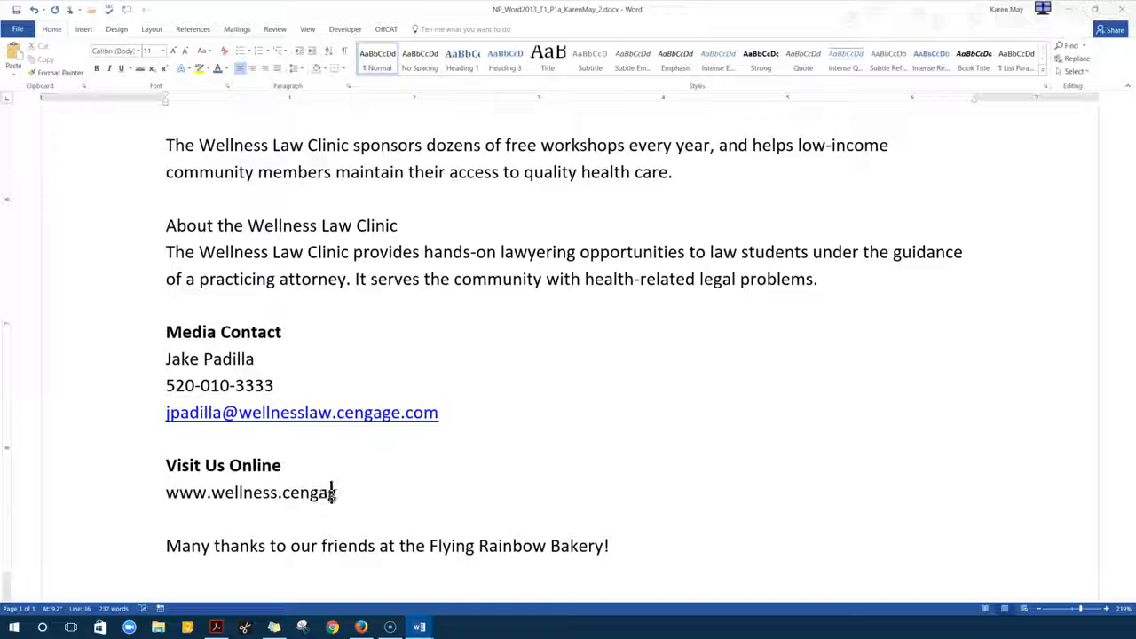
pyautogui.write('om')
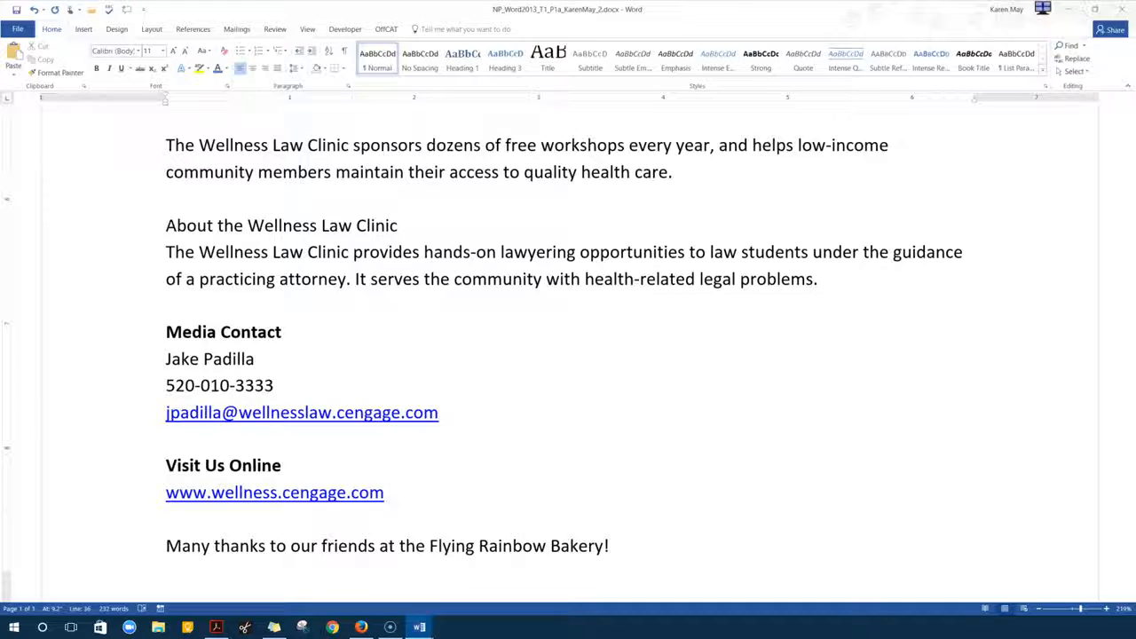
pyautogui.hotkey('ctrl', 'z')
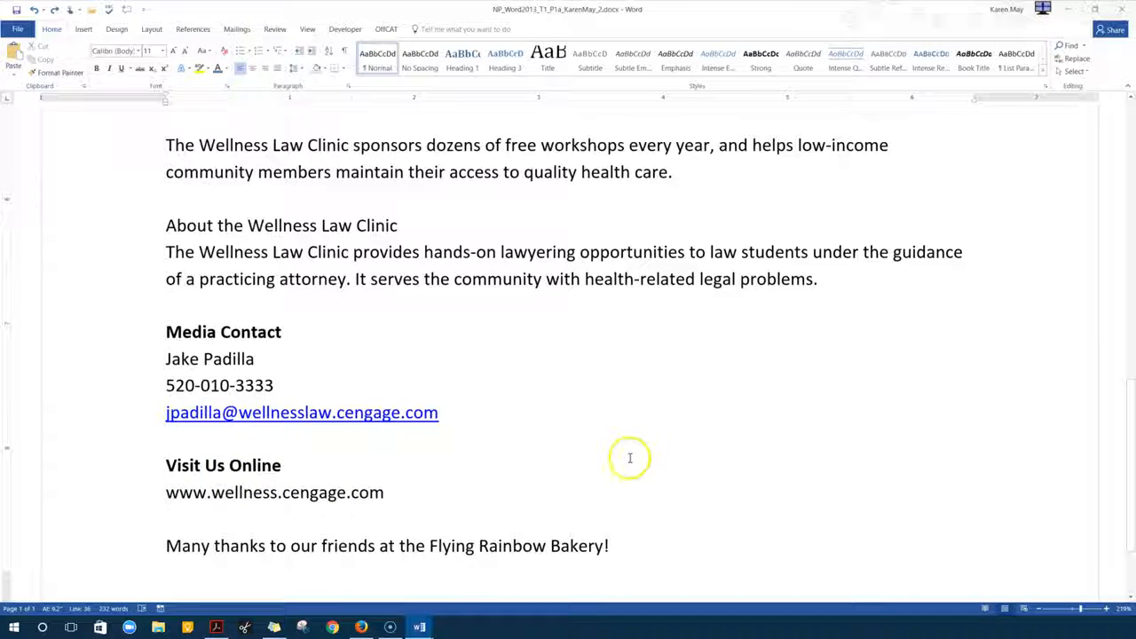
pyautogui.scroll(-3, 629, 456)
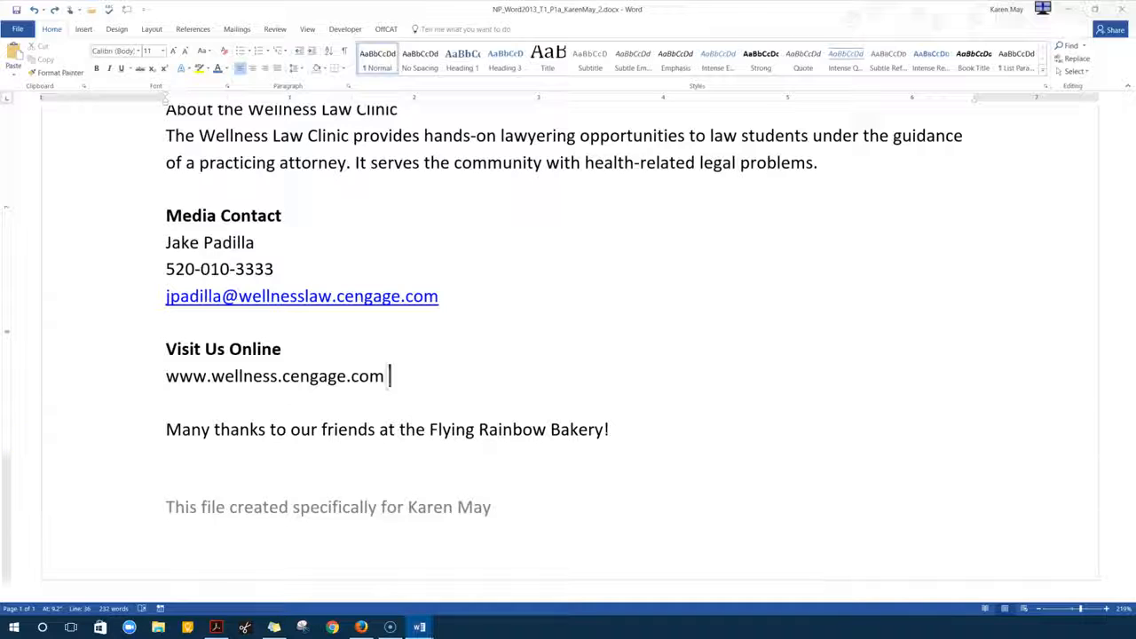
# Shade the bakery thank-you line dark blue and center it
pyautogui.click(136, 444)
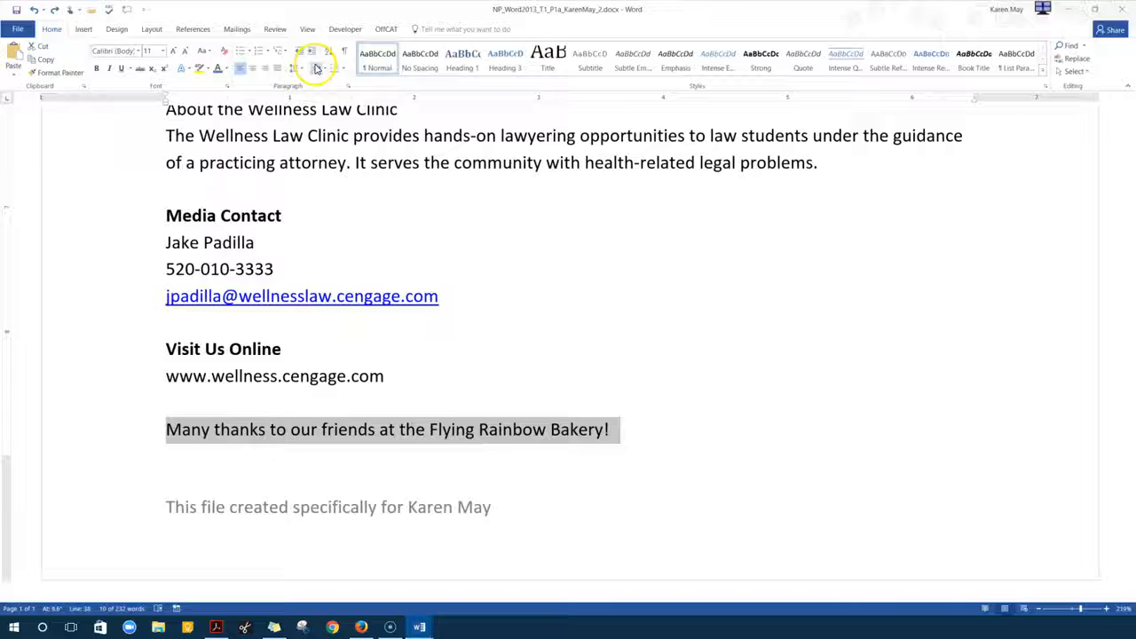
pyautogui.click(325, 71)
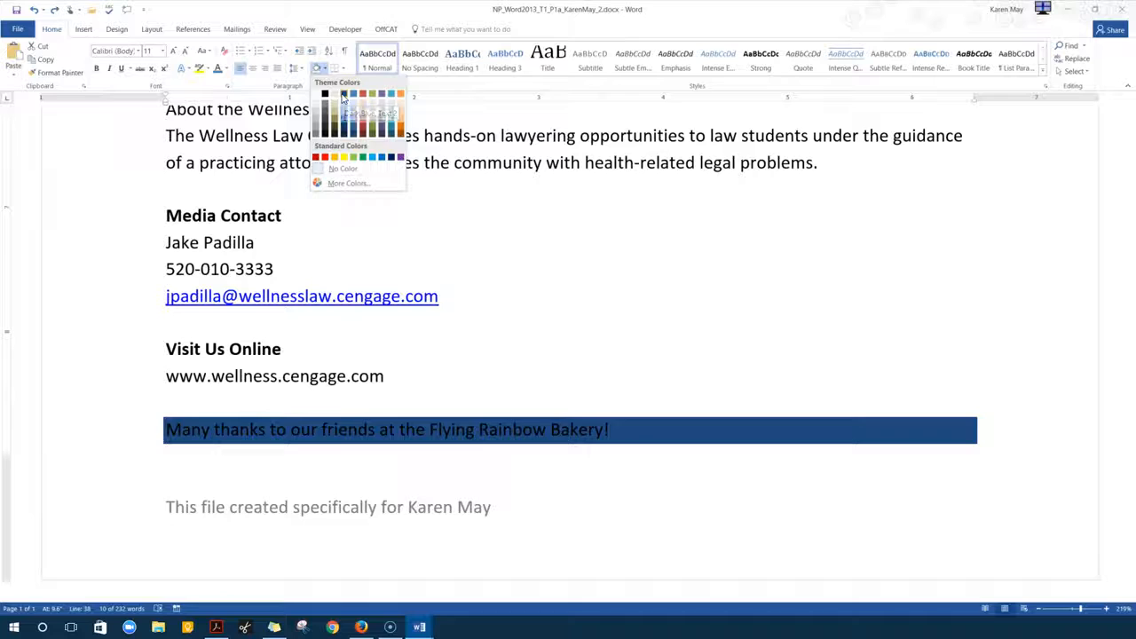
pyautogui.click(343, 97)
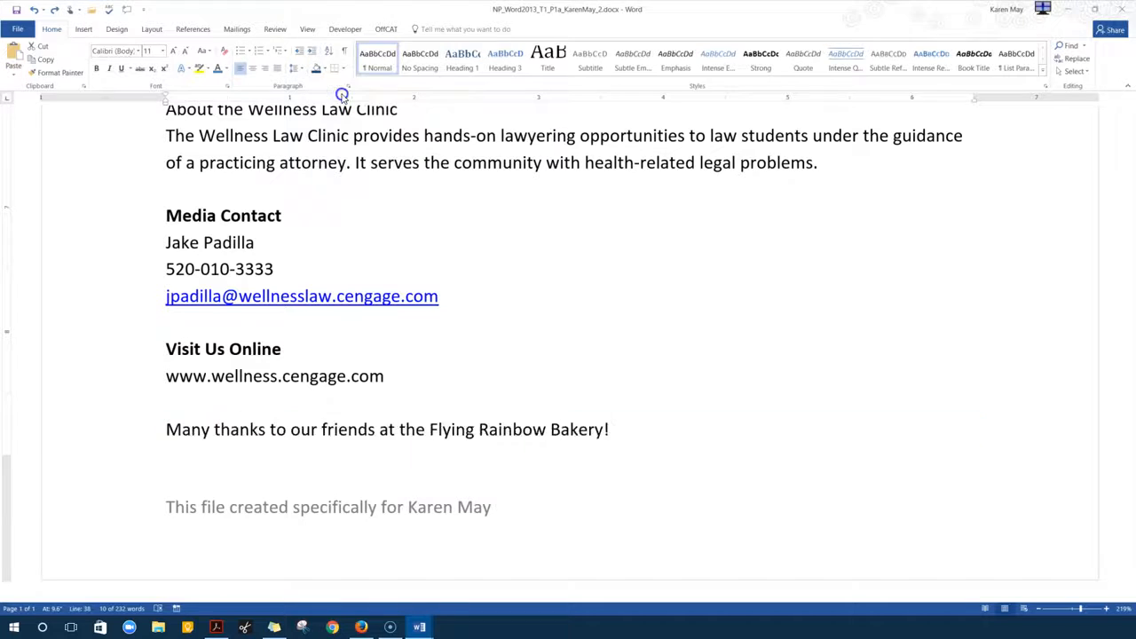
pyautogui.click(252, 68)
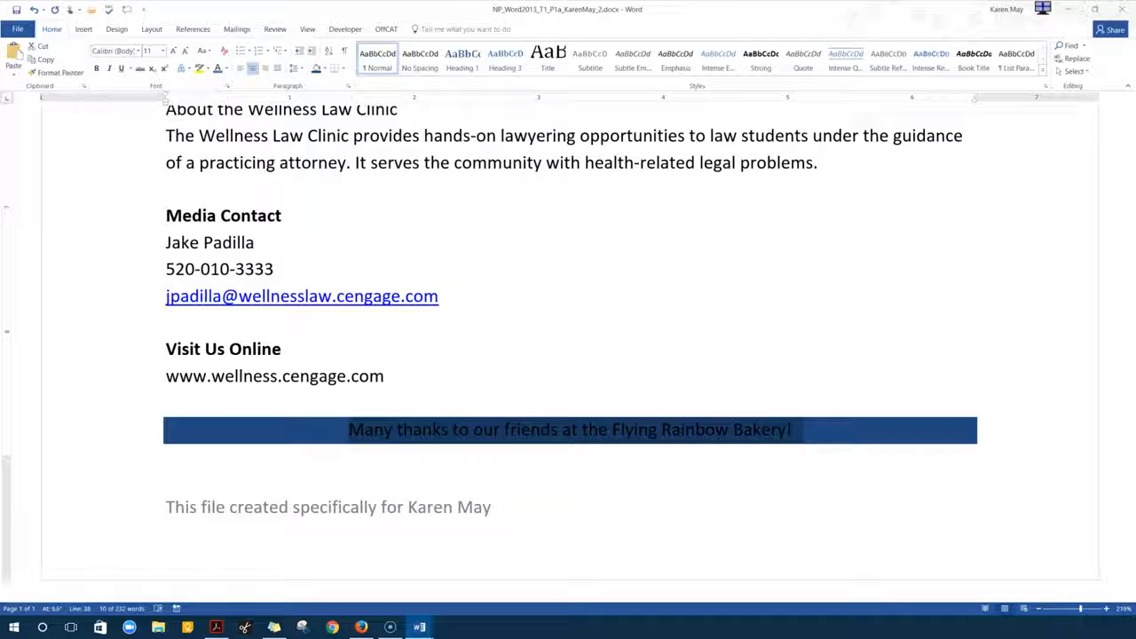
pyautogui.click(696, 430)
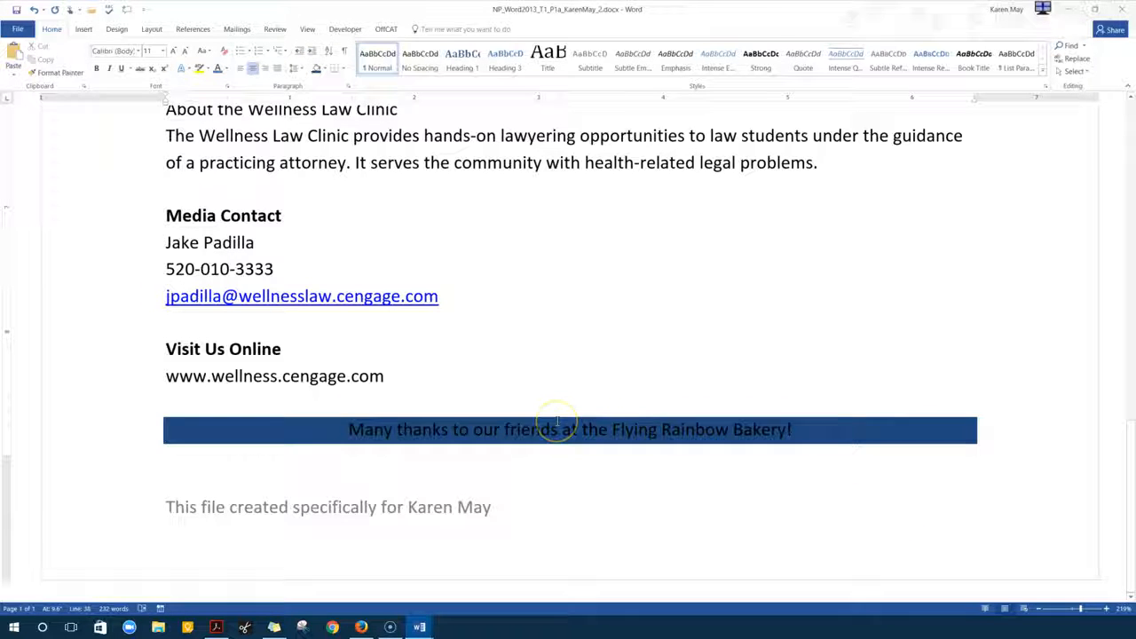
# Make the thank-you line's text white
pyautogui.click(323, 424)
pyautogui.moveTo(325, 424); pyautogui.dragTo(702, 448)
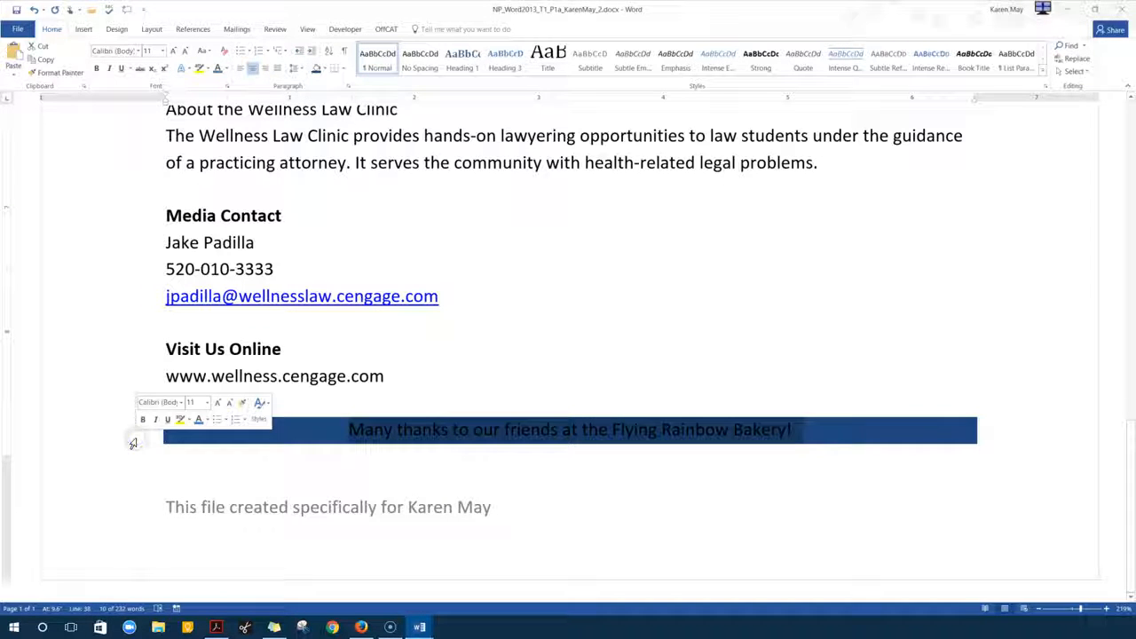
pyautogui.click(225, 69)
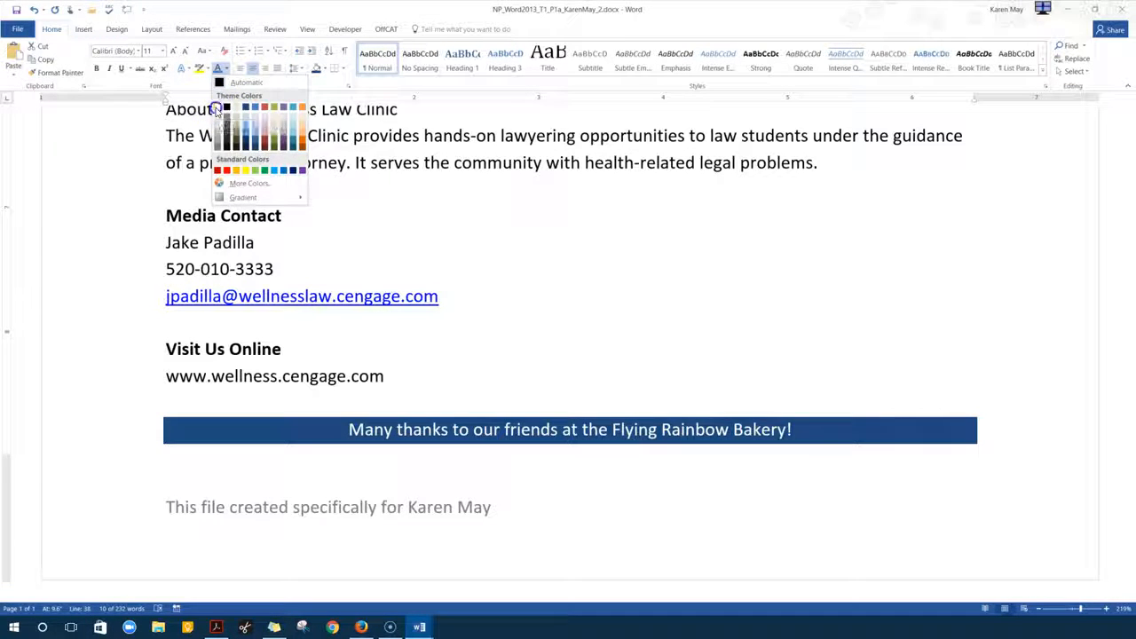
pyautogui.click(217, 110)
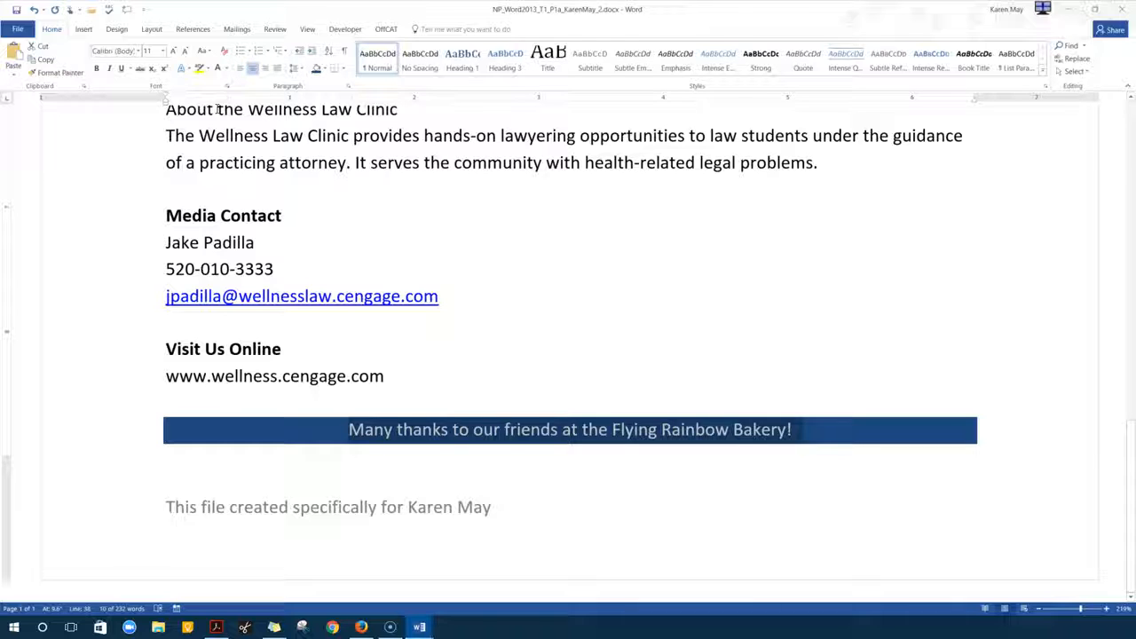
pyautogui.click(466, 286)
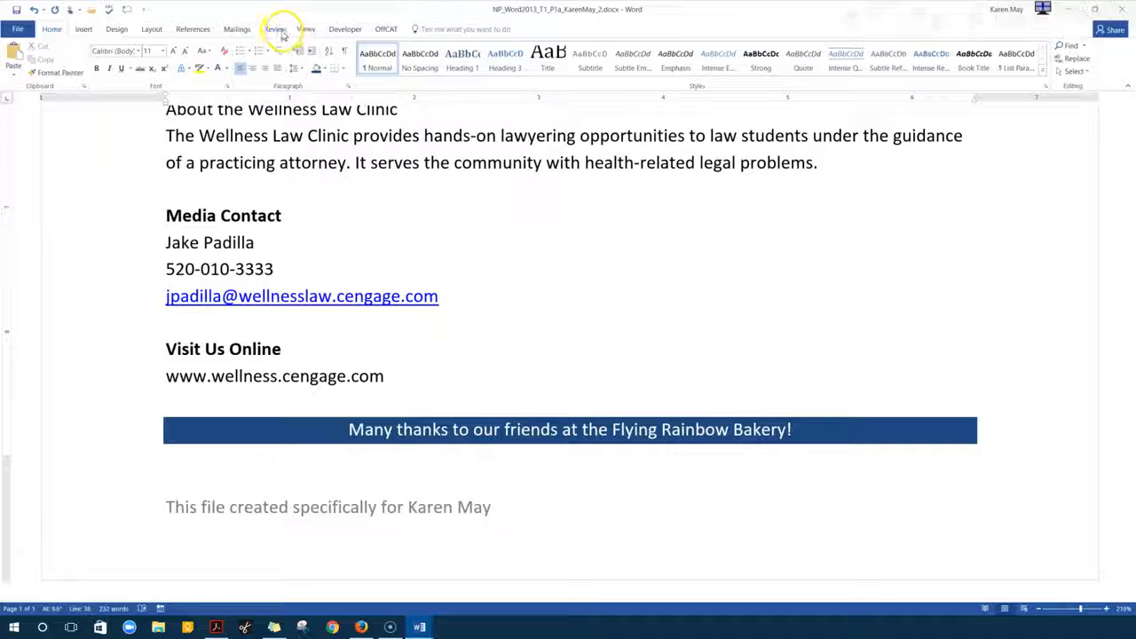
# Run Spelling & Grammar, changing 'acccident' to 'accident', and dismiss the completion message
pyautogui.click(277, 30)
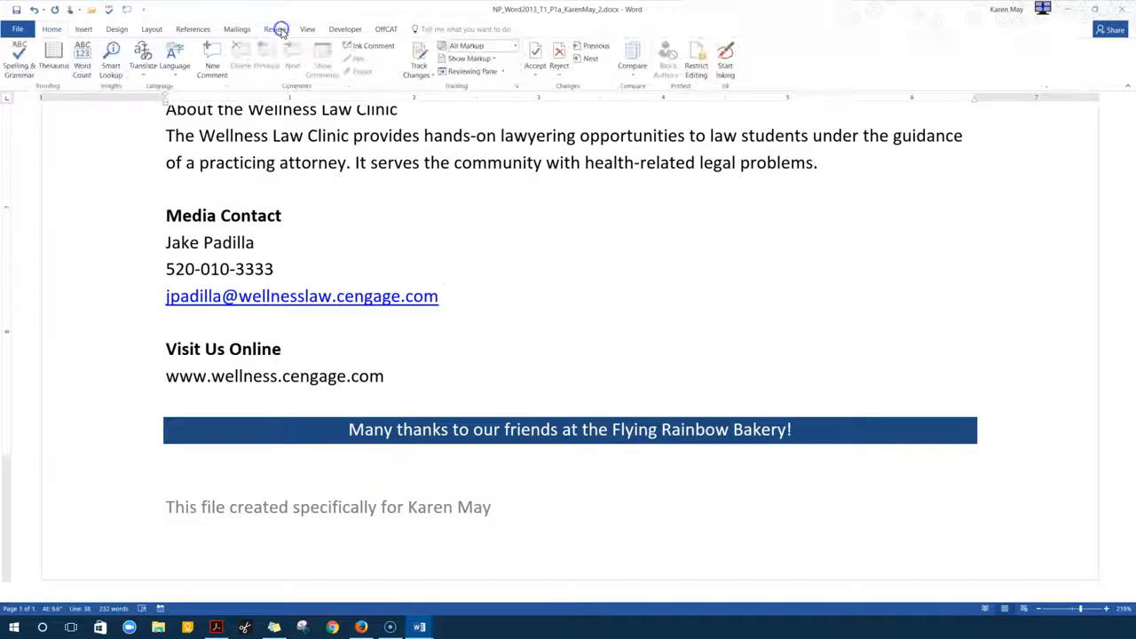
pyautogui.click(20, 72)
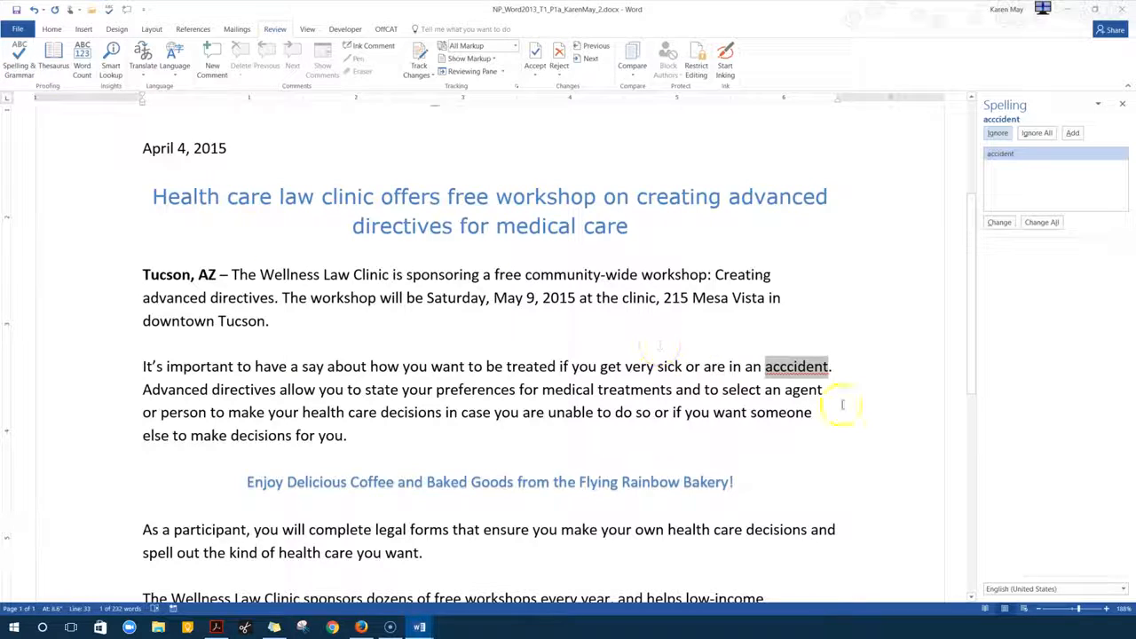
pyautogui.click(999, 222)
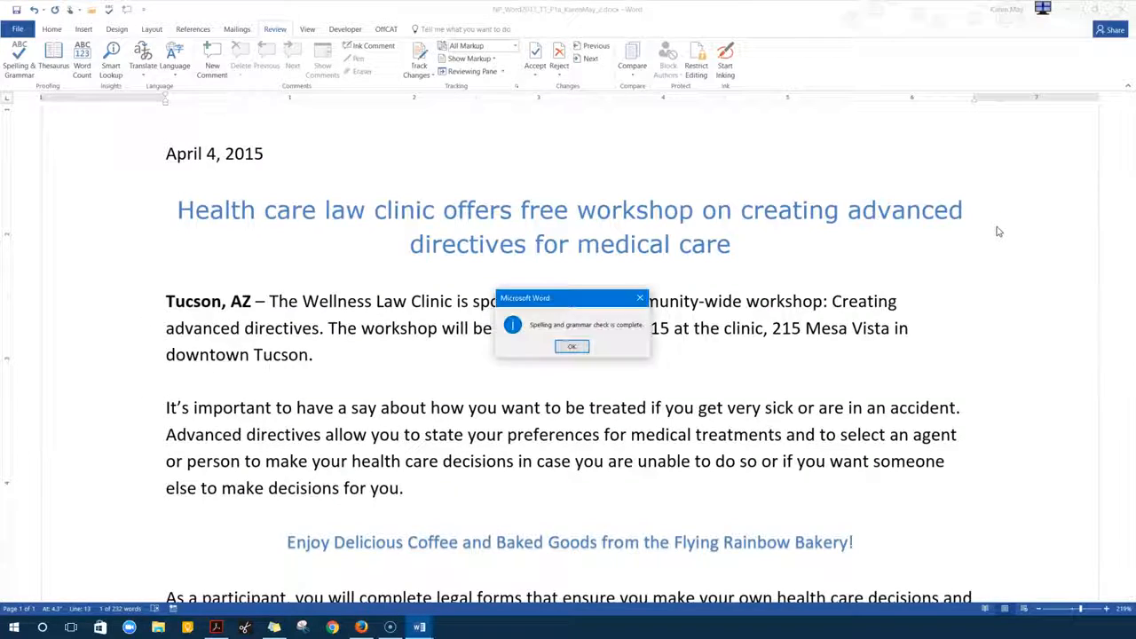
pyautogui.click(571, 346)
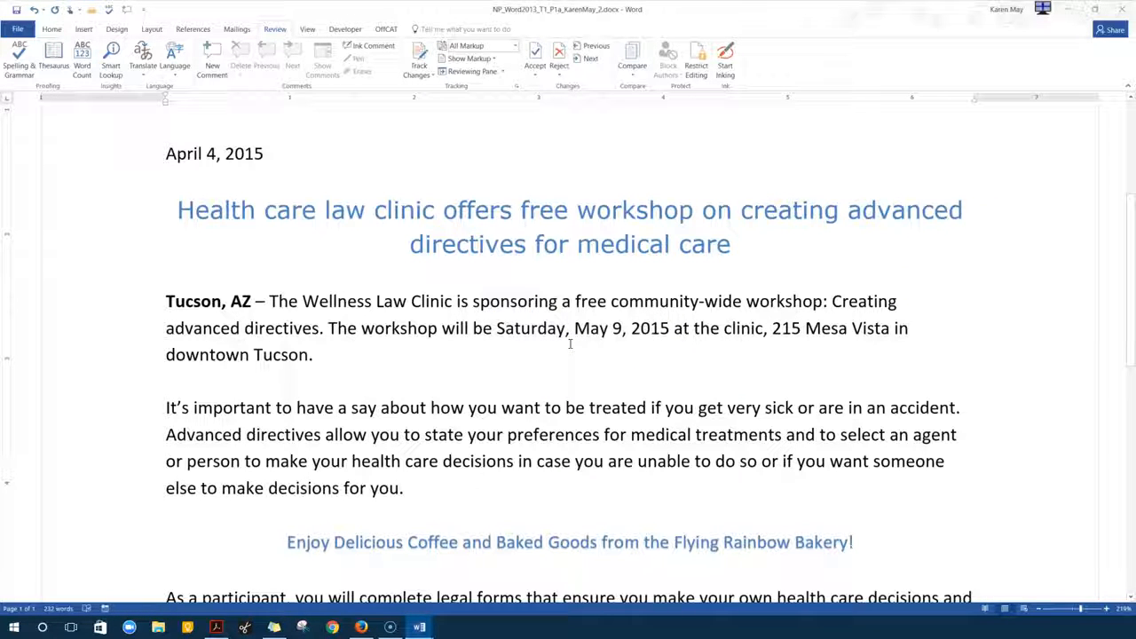
pyautogui.click(559, 350)
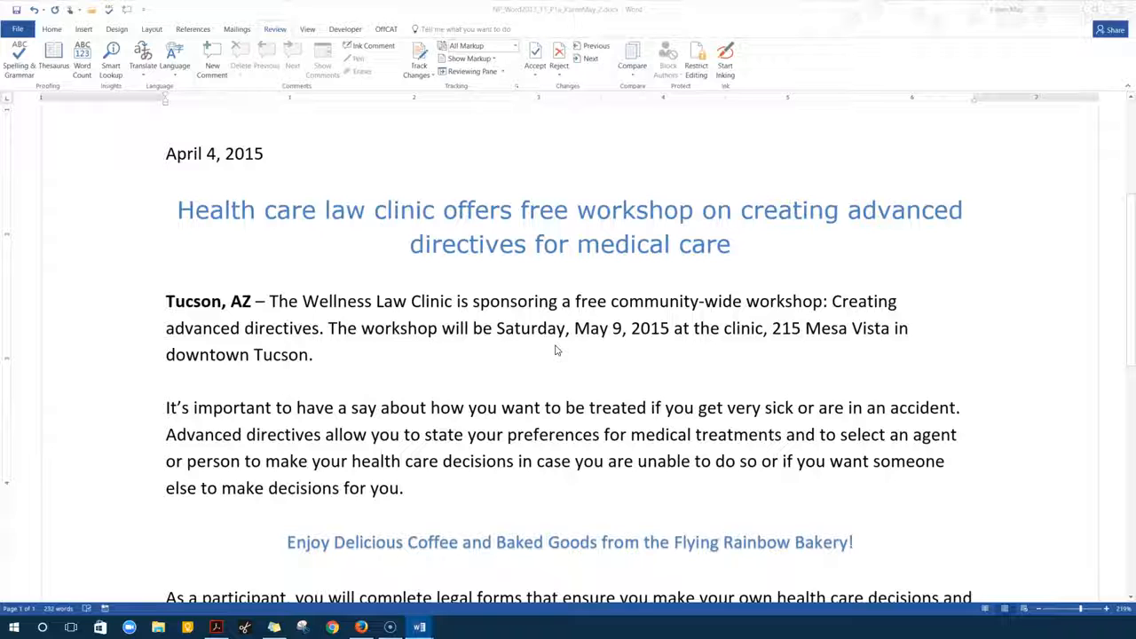
pyautogui.click(549, 334)
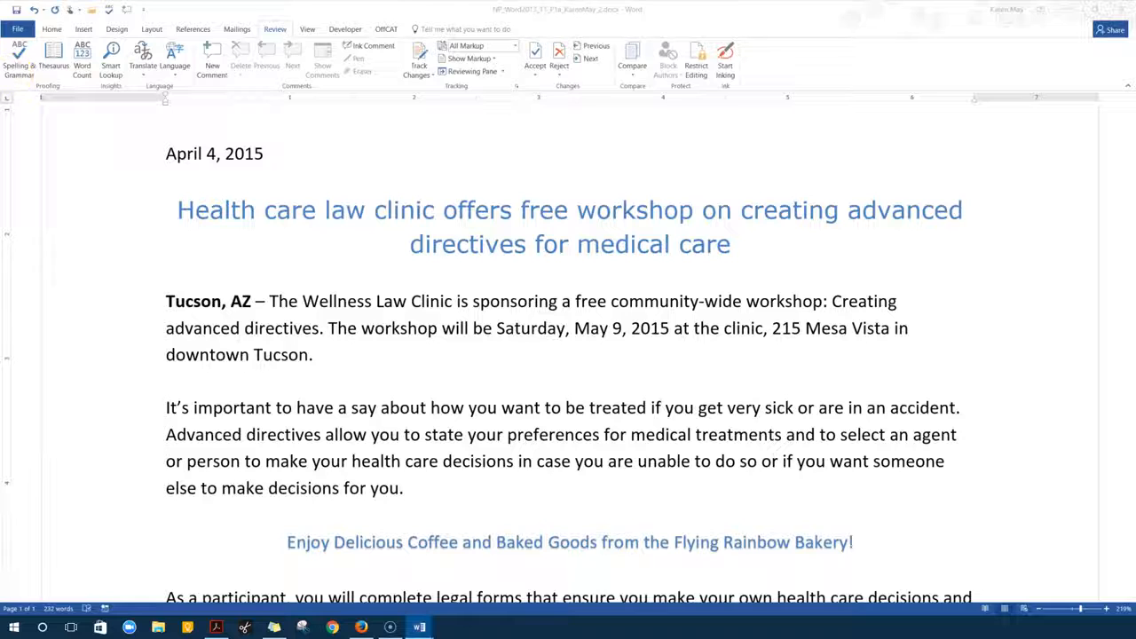
pyautogui.click(17, 9)
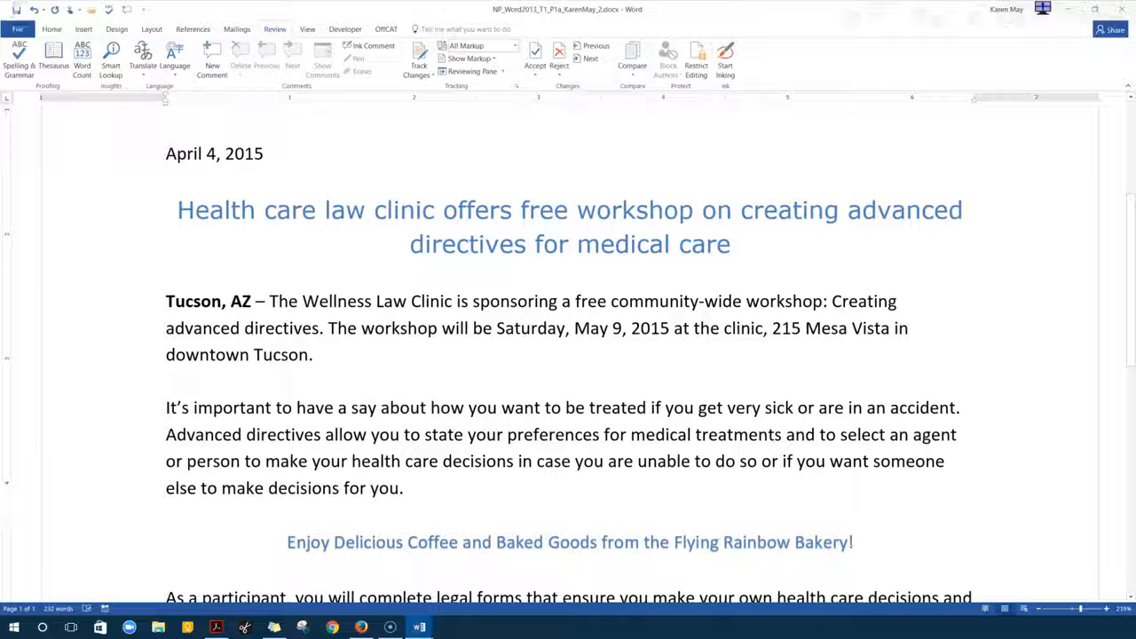
# Close Word saving changes, and bring up the MindTap assignment maximized in the browser
pyautogui.click(1122, 8)
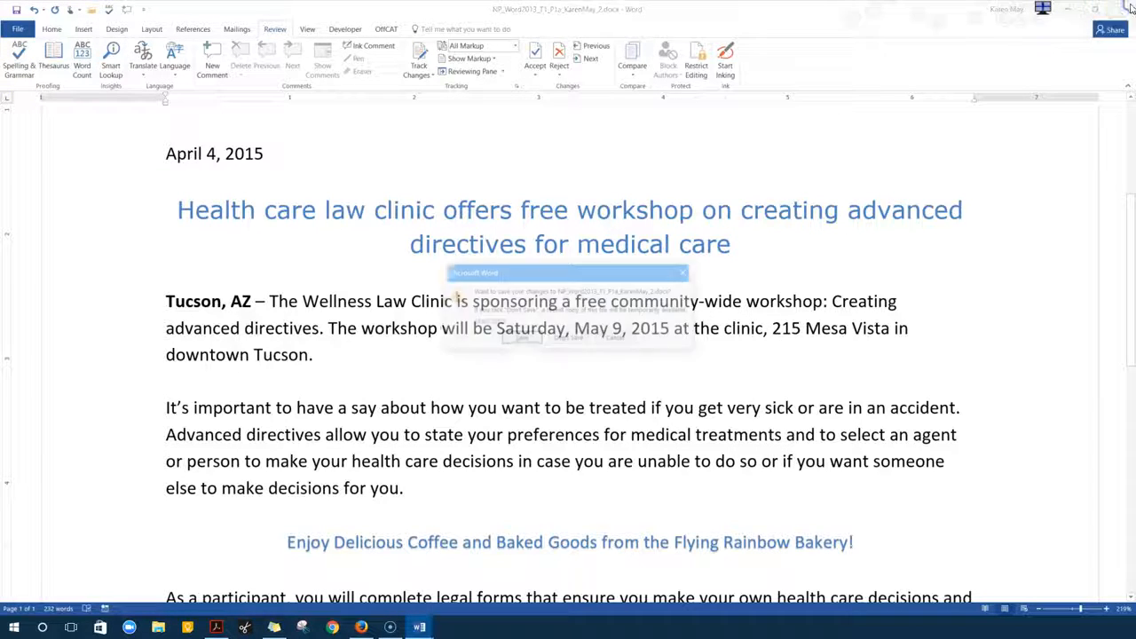
pyautogui.click(519, 337)
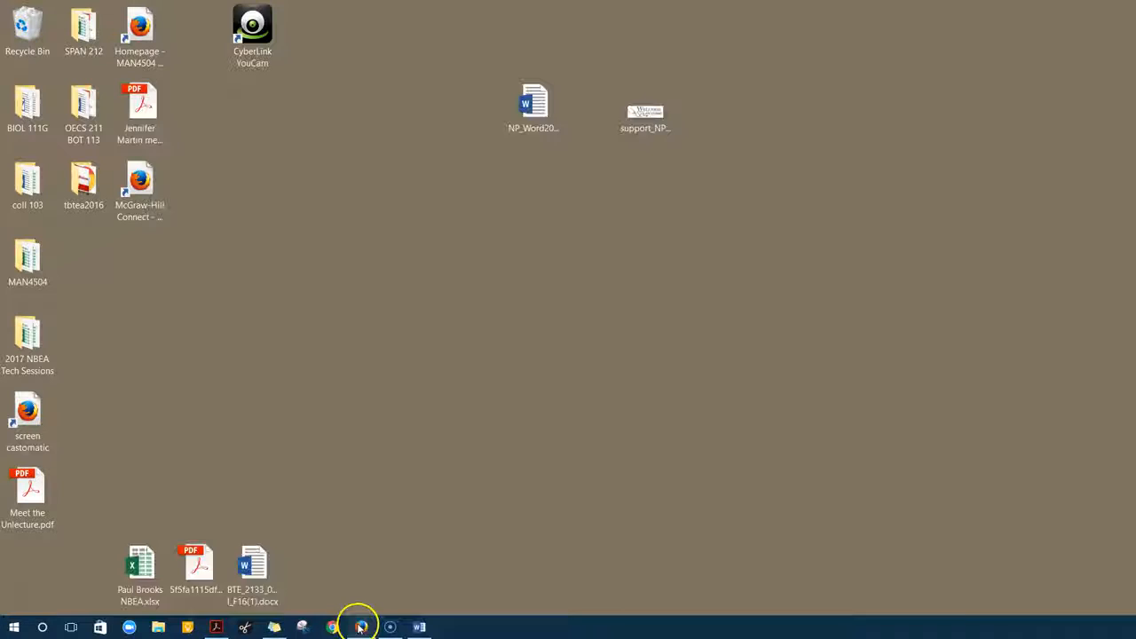
pyautogui.click(362, 627)
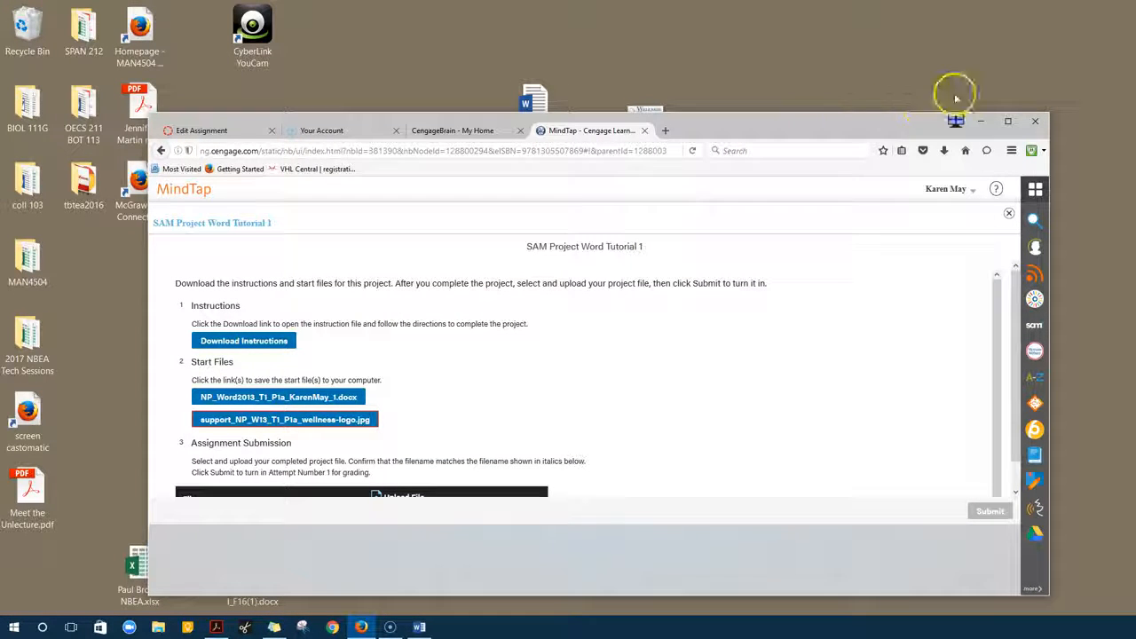
pyautogui.click(1008, 120)
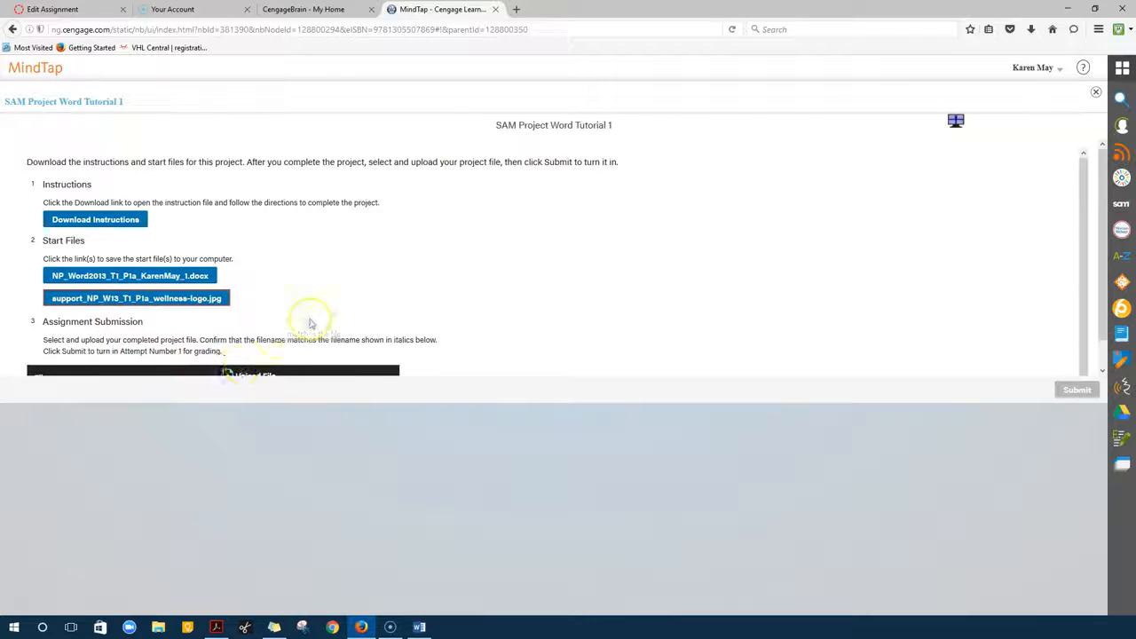
# Attach the finished _2 press release .docx to the assignment upload
pyautogui.scroll(-1, 298, 326)
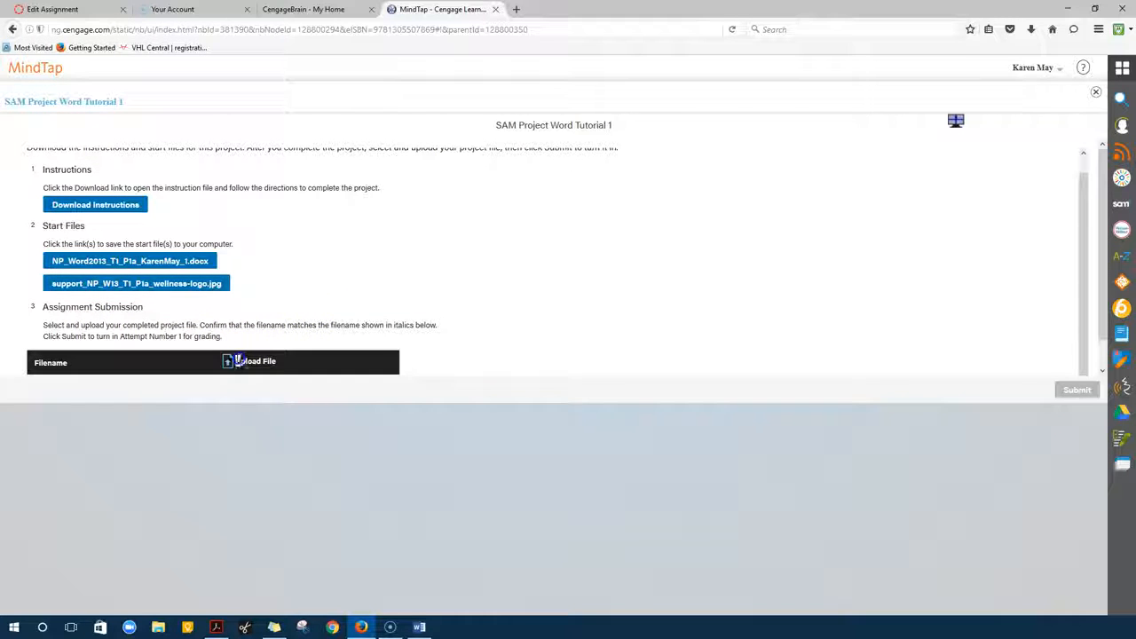
pyautogui.scroll(-2, 107, 361)
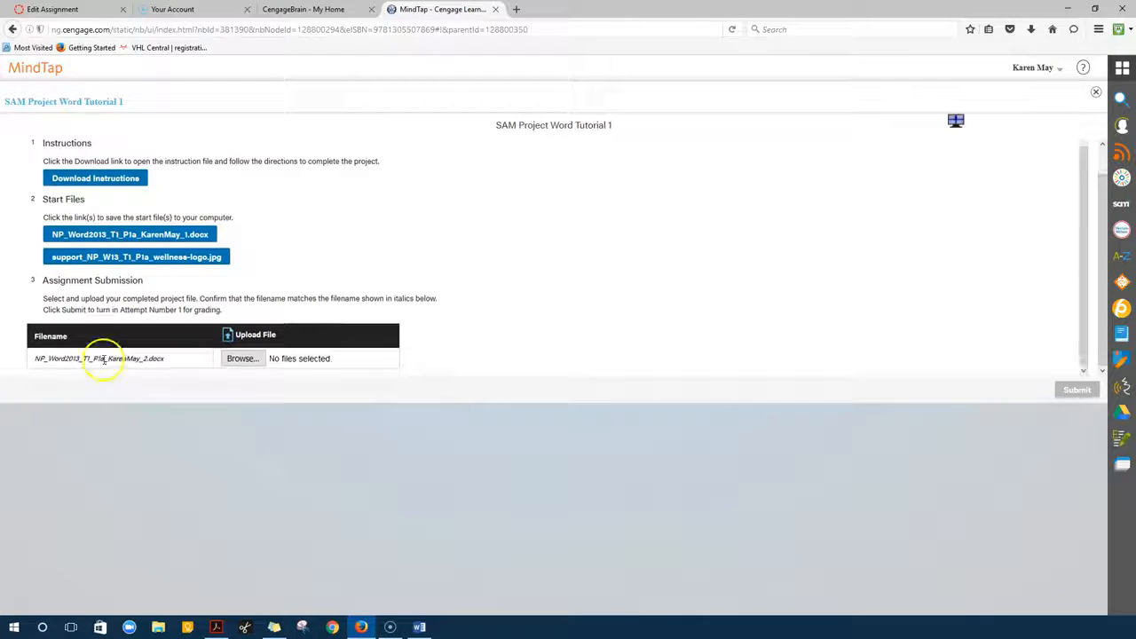
pyautogui.click(236, 359)
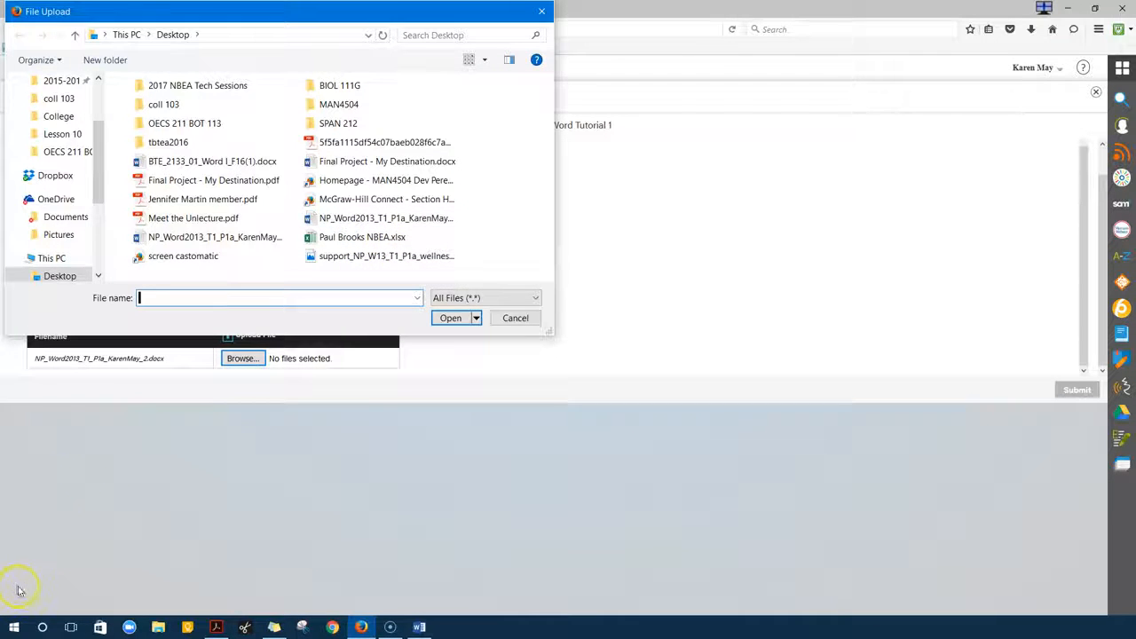
pyautogui.press('Escape')
pyautogui.click(250, 358)
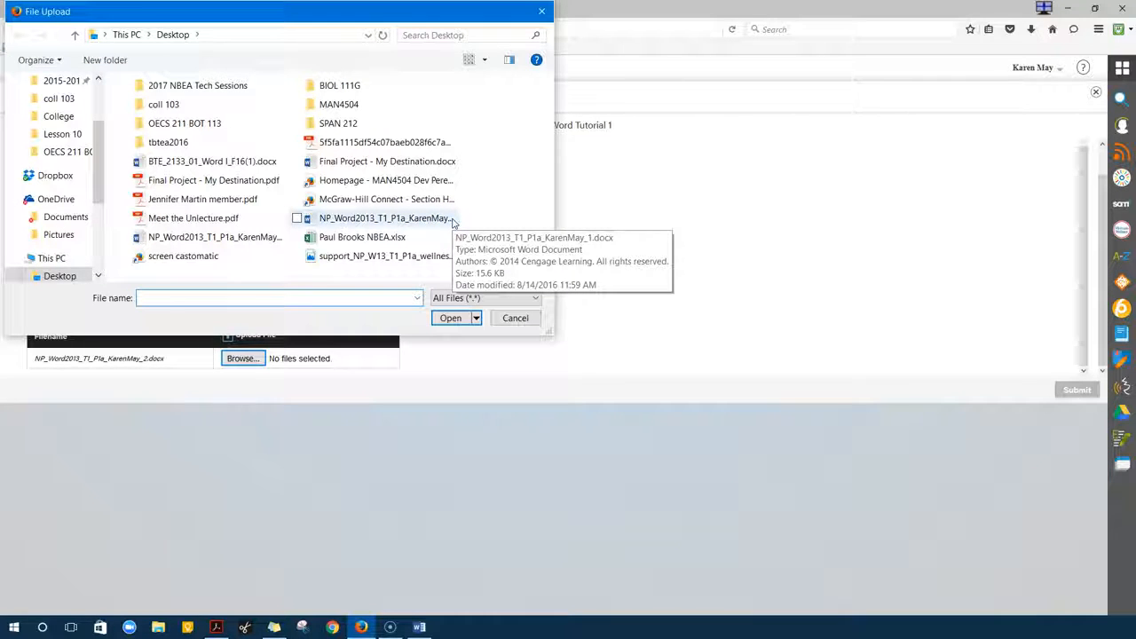
pyautogui.click(268, 245)
pyautogui.doubleClick(267, 245)
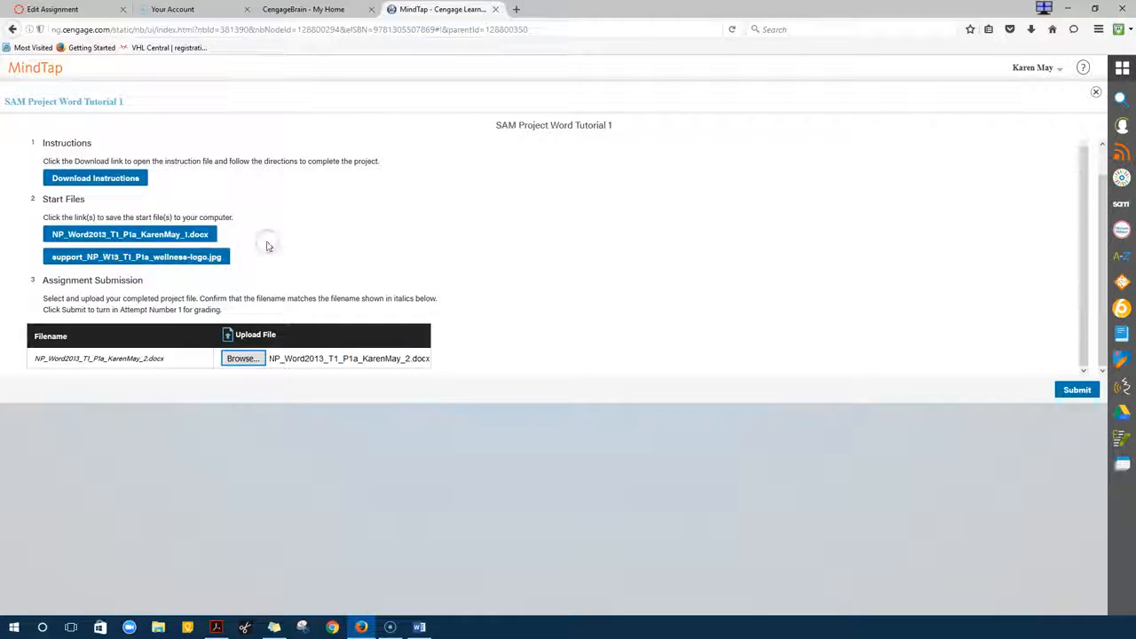
# Submit the assignment with the _2.docx file and acknowledge the Assignment Submitted confirmation
pyautogui.click(1078, 393)
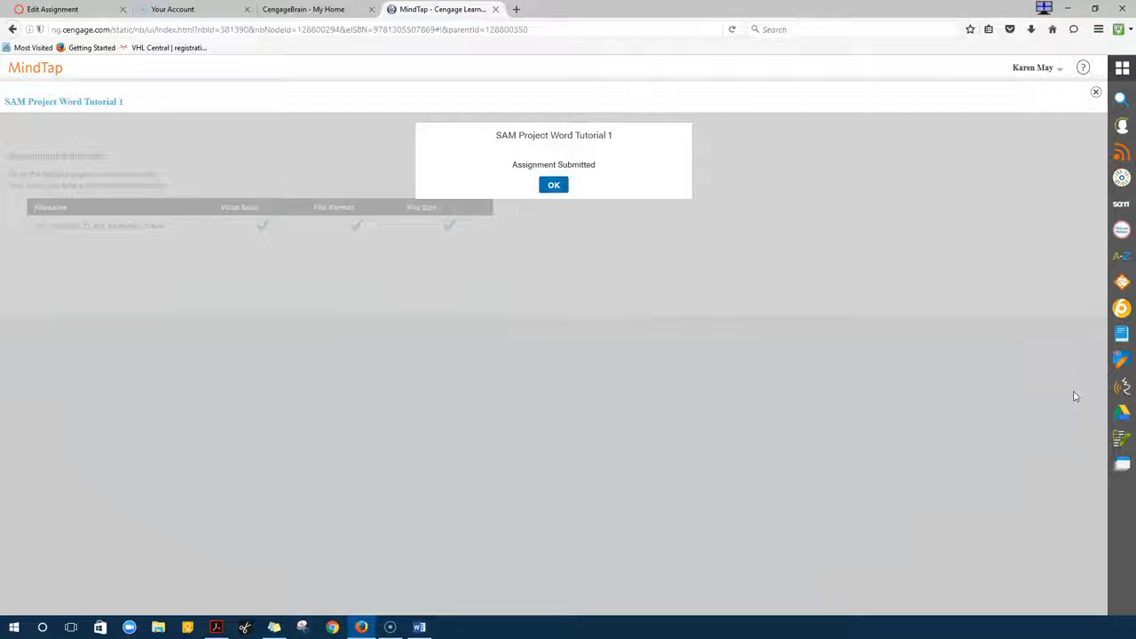
pyautogui.click(554, 185)
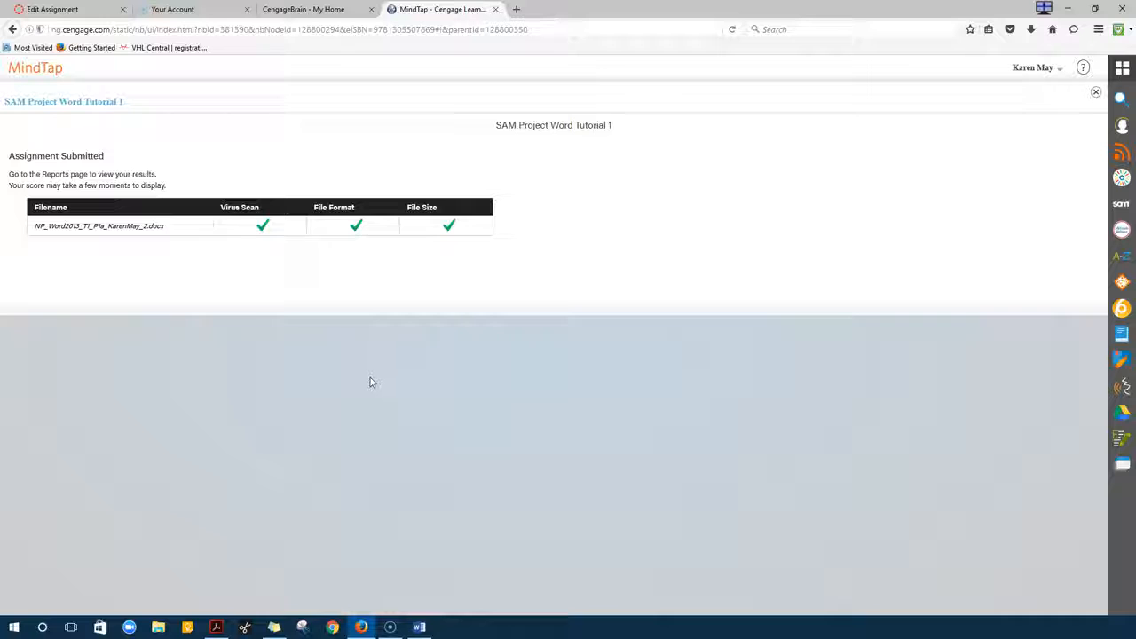
pyautogui.click(321, 403)
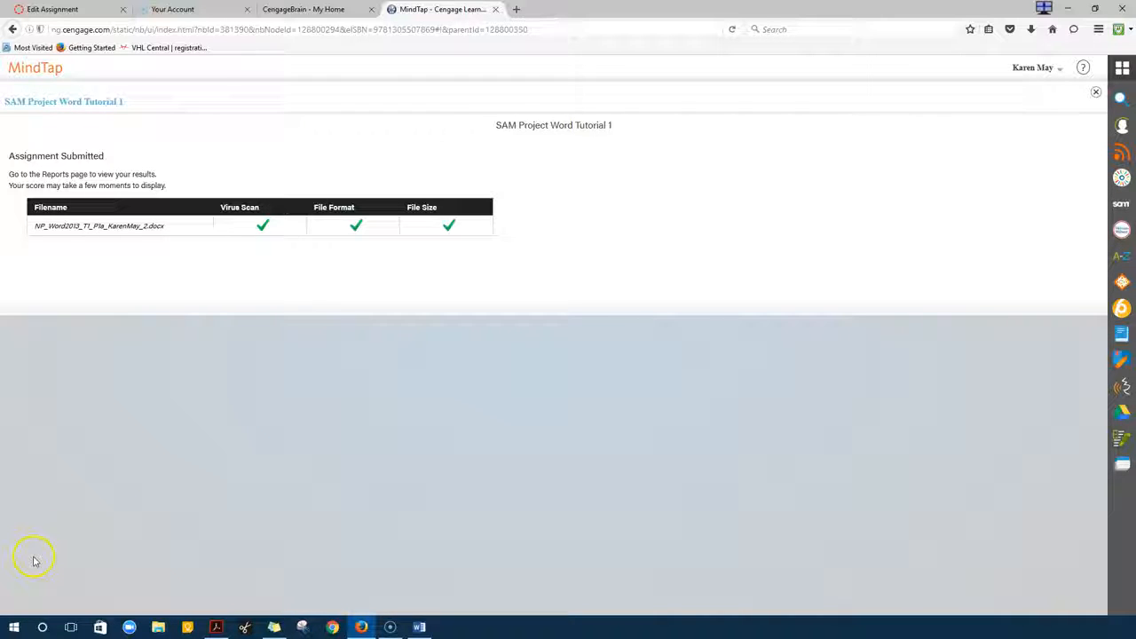